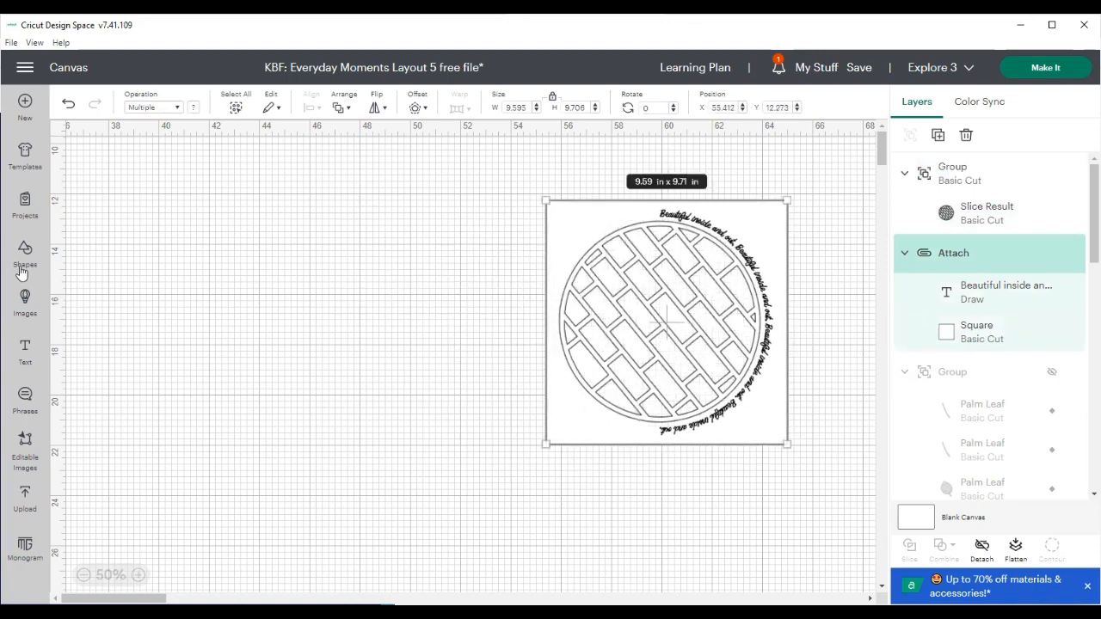
Step: Insert a square shape and place it in the empty canvas area beside the existing layout
{"action": "left_click", "coordinate": [24, 250]}
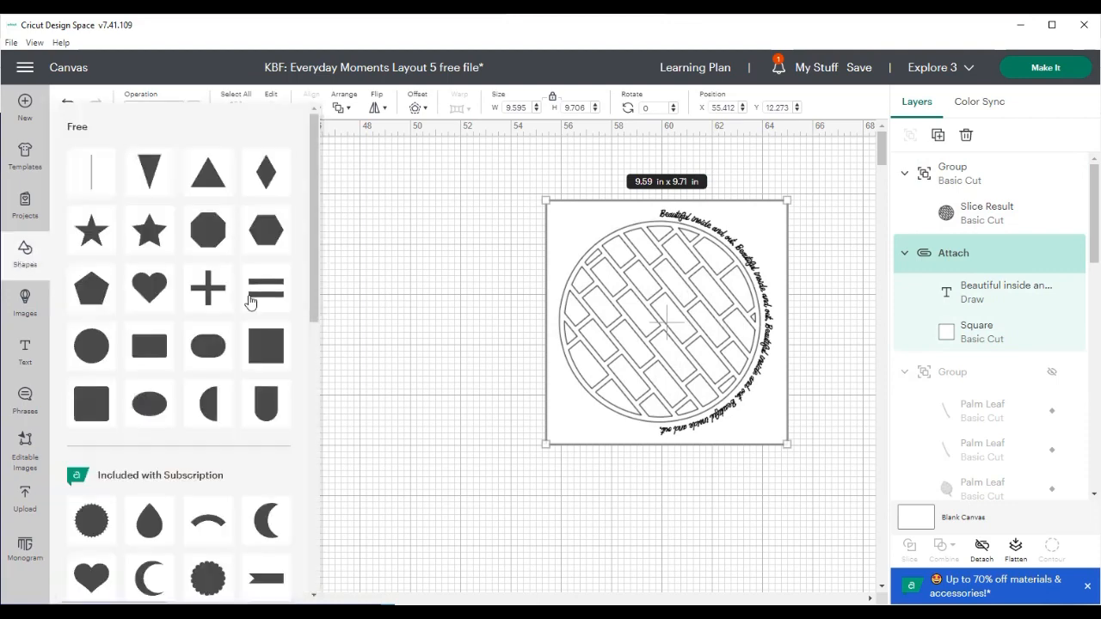
{"action": "left_click", "coordinate": [251, 353]}
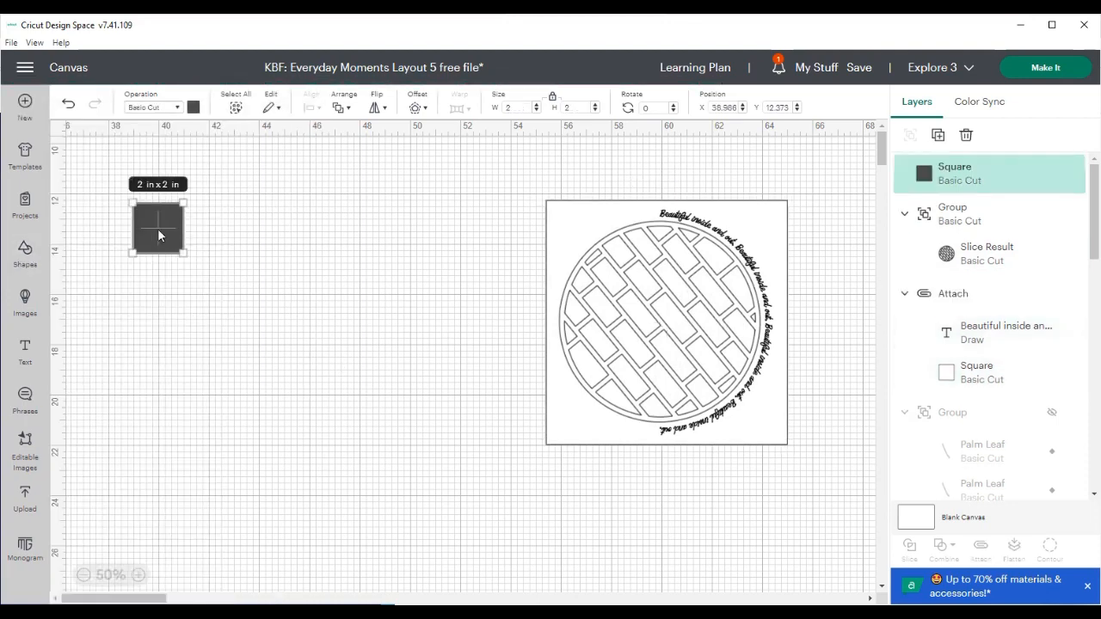
{"action": "left_click_drag", "start_coordinate": [158, 236], "coordinate": [357, 323]}
Step: Resize the new square to 9.6 in by 9.6 in and change its material color to white
{"action": "left_click", "coordinate": [562, 228]}
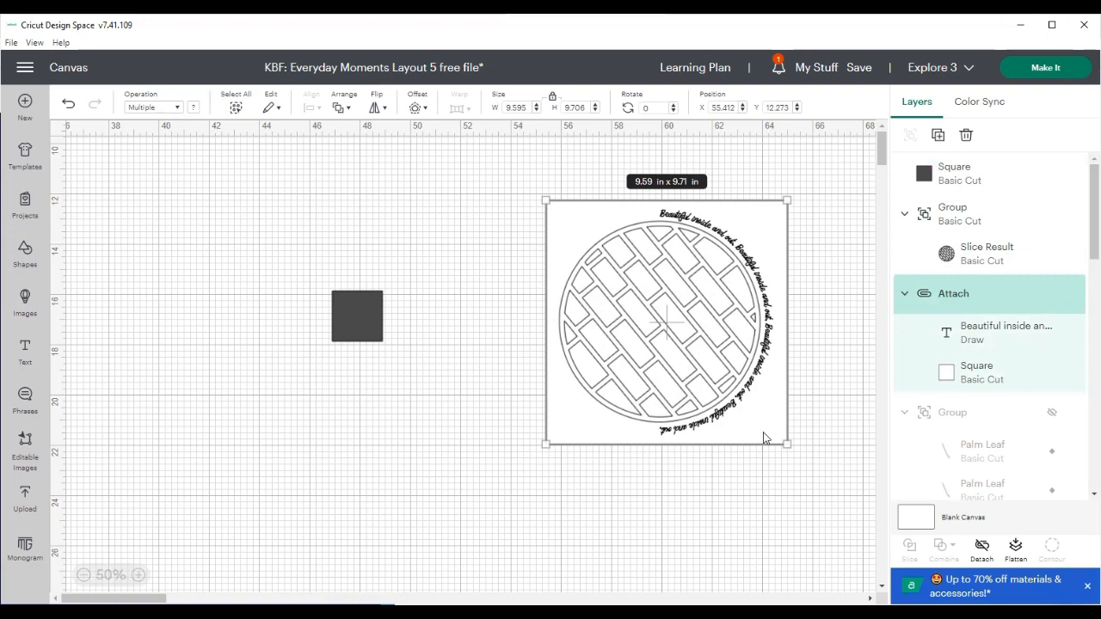
{"action": "left_click", "coordinate": [350, 322]}
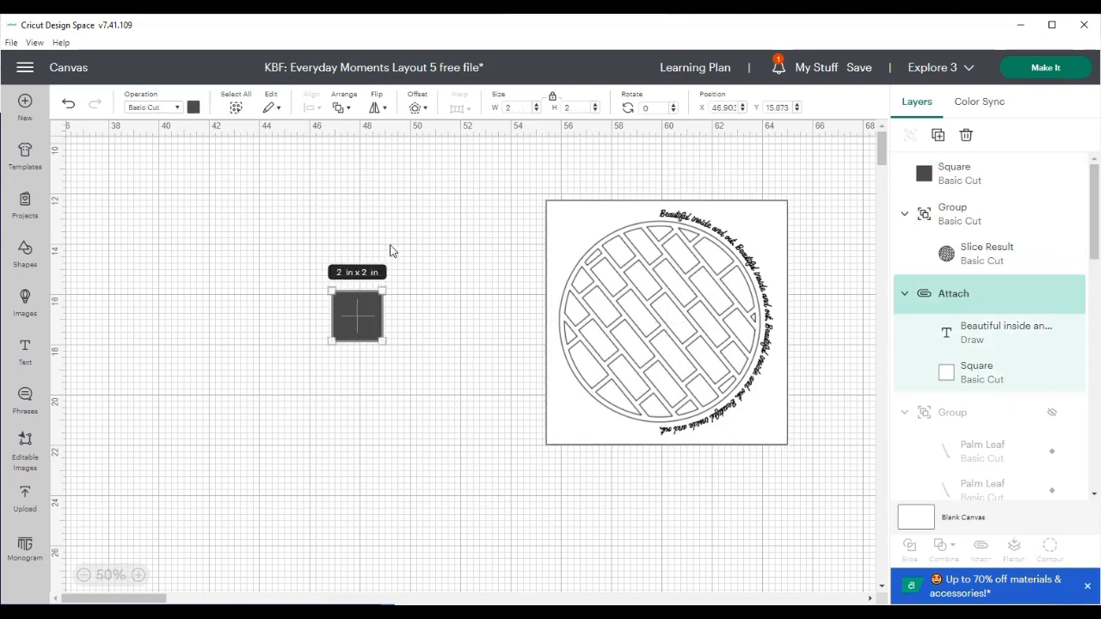
{"action": "left_click", "coordinate": [516, 107]}
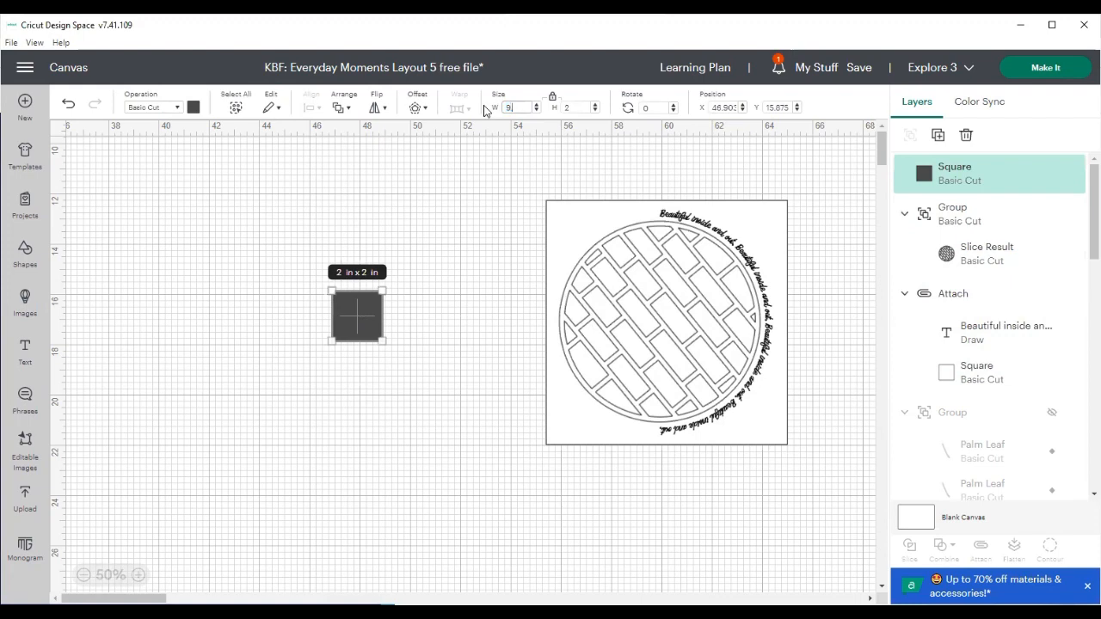
{"action": "key", "text": "Return"}
{"action": "left_click_drag", "start_coordinate": [435, 382], "coordinate": [280, 313]}
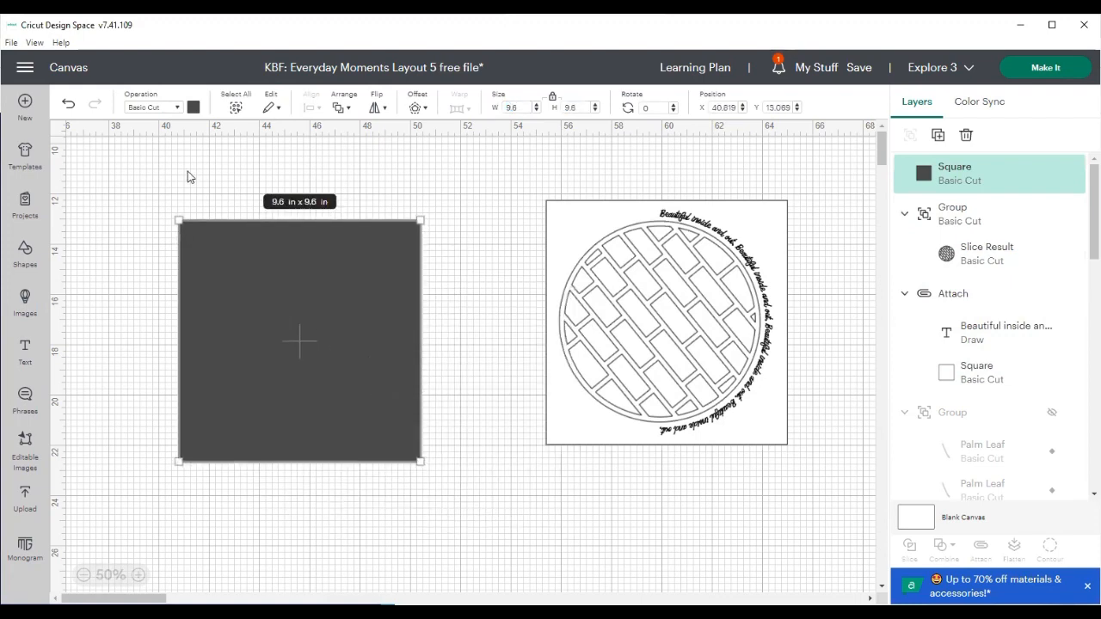
{"action": "left_click", "coordinate": [194, 110]}
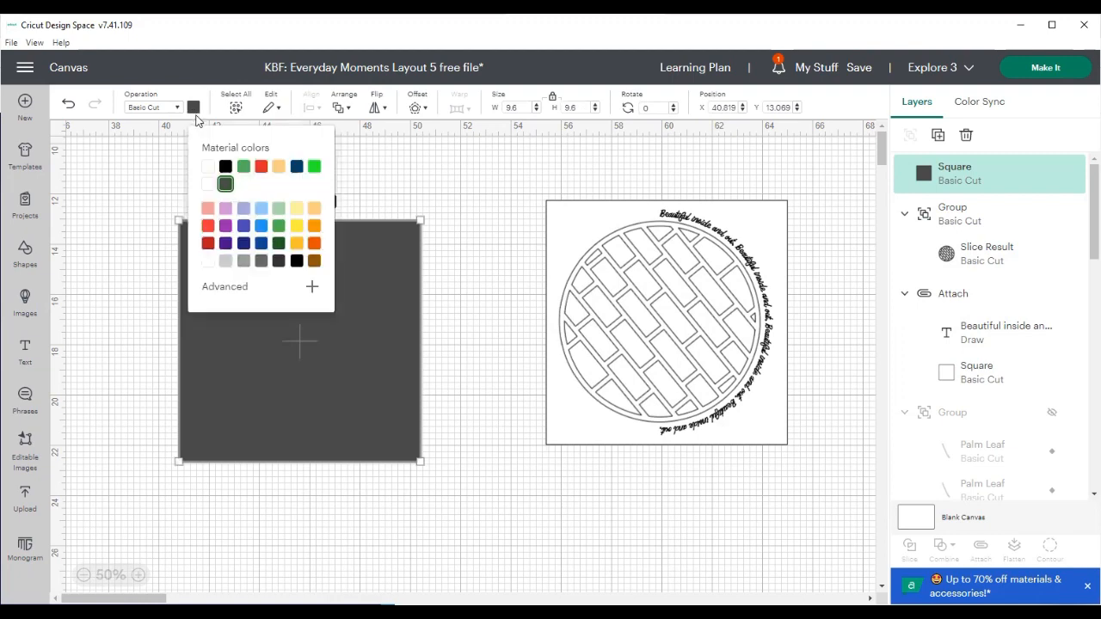
{"action": "left_click", "coordinate": [208, 174]}
Step: Move the brick-patterned circle group onto the new white square and bring it to the front
{"action": "left_click", "coordinate": [637, 358]}
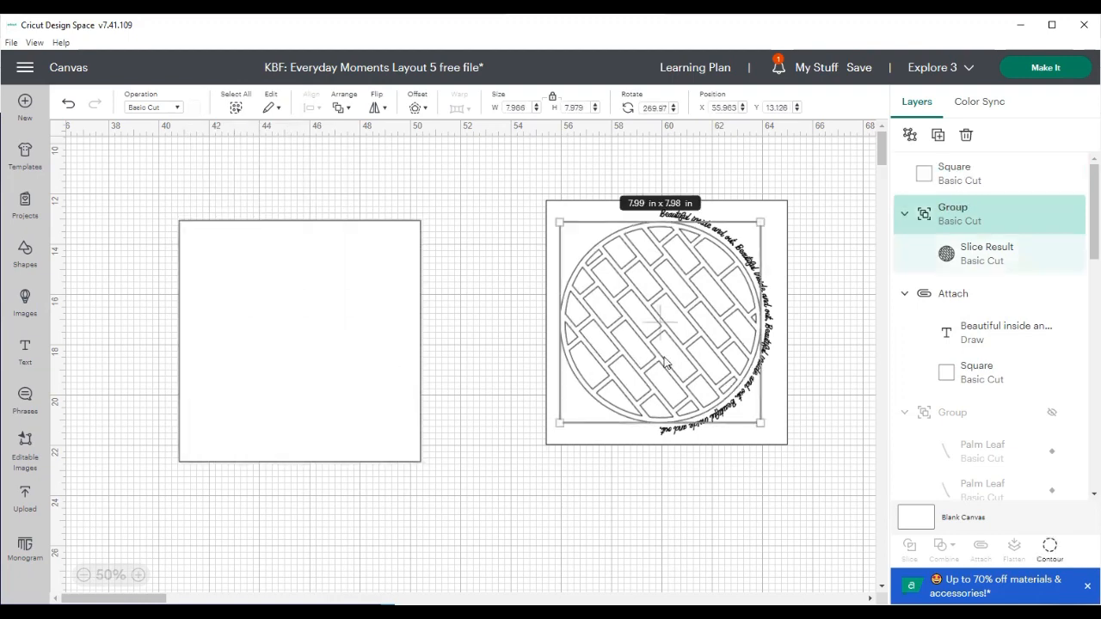
{"action": "left_click_drag", "start_coordinate": [664, 363], "coordinate": [301, 381]}
{"action": "left_click", "coordinate": [348, 112]}
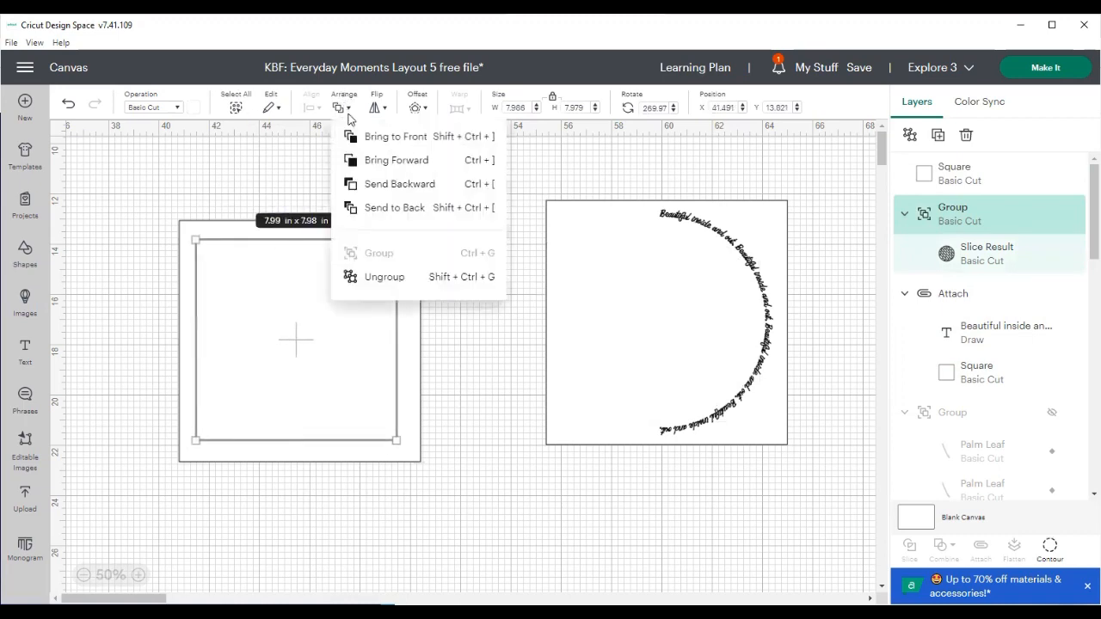
{"action": "left_click", "coordinate": [354, 136]}
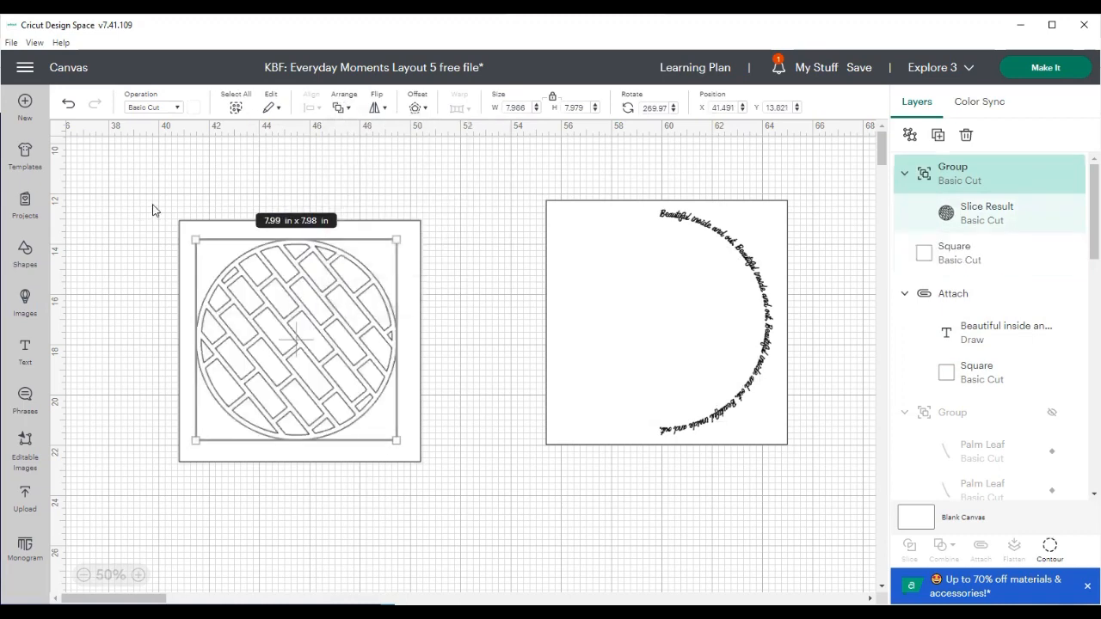
Step: Center the brick-patterned circle horizontally and vertically on the white square and group the two
{"action": "left_click_drag", "start_coordinate": [153, 206], "coordinate": [360, 432]}
{"action": "left_click", "coordinate": [312, 107]}
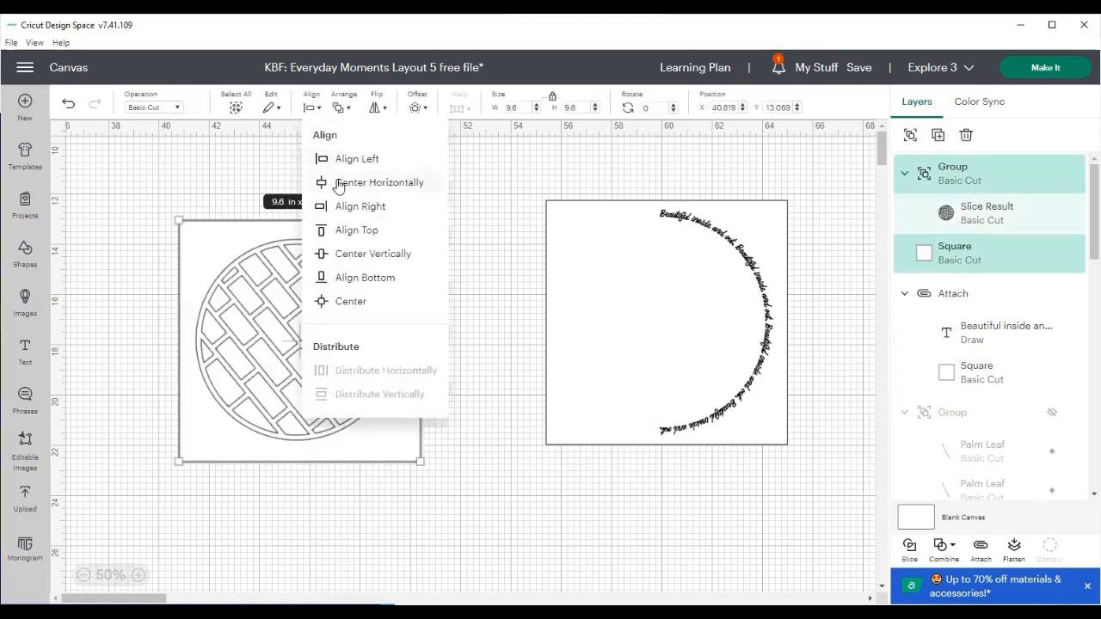
{"action": "left_click", "coordinate": [338, 184]}
{"action": "left_click", "coordinate": [314, 111]}
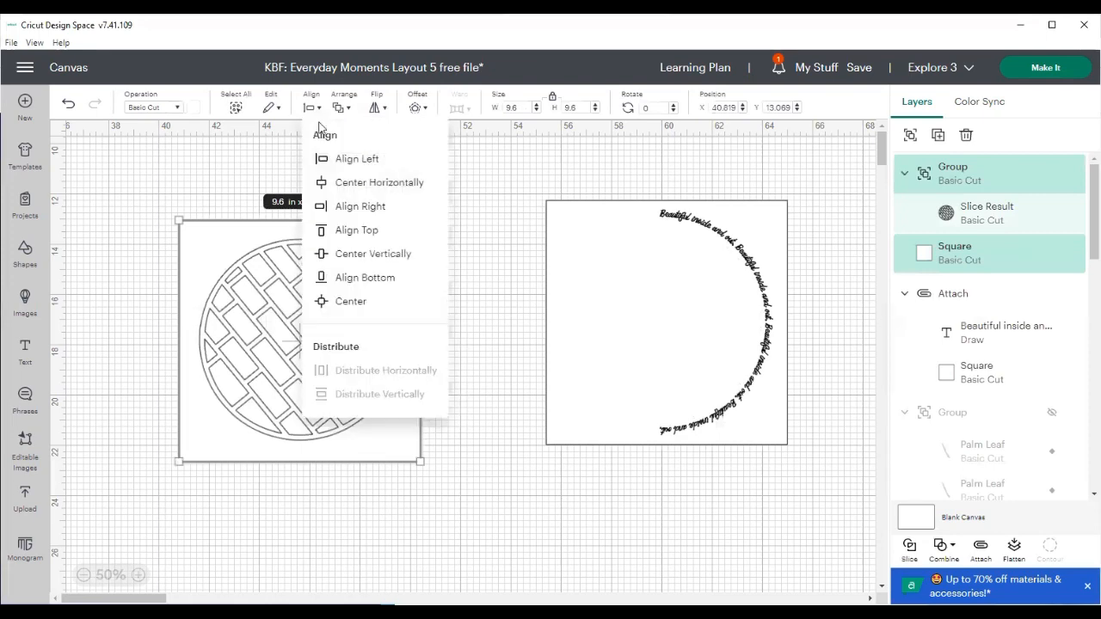
{"action": "left_click", "coordinate": [365, 254]}
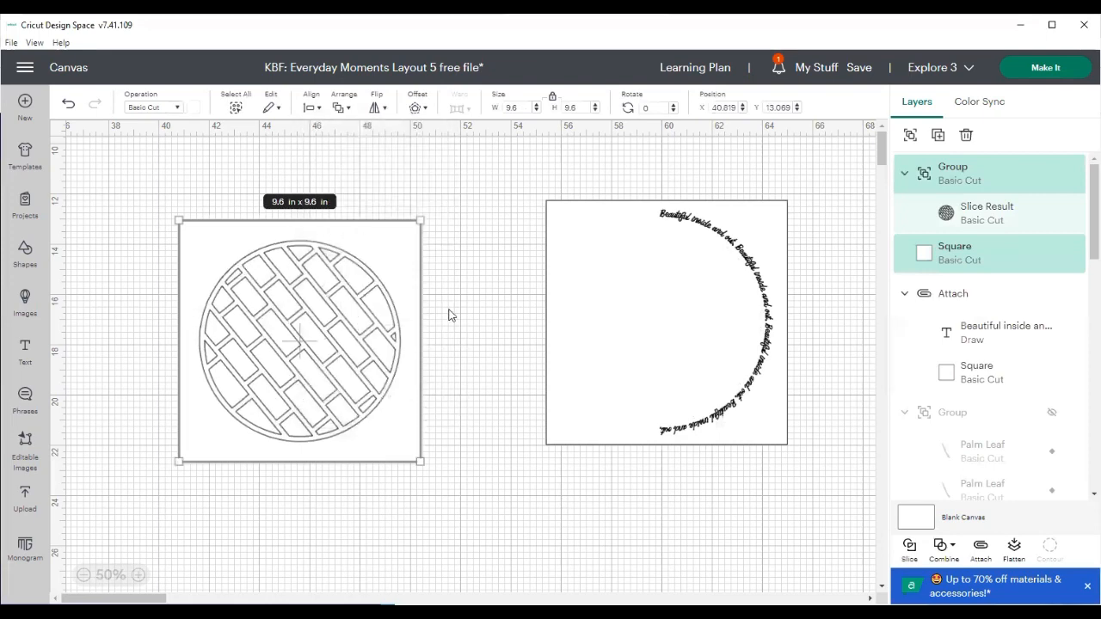
{"action": "left_click_drag", "start_coordinate": [152, 197], "coordinate": [431, 476]}
{"action": "key", "text": "ctrl+g"}
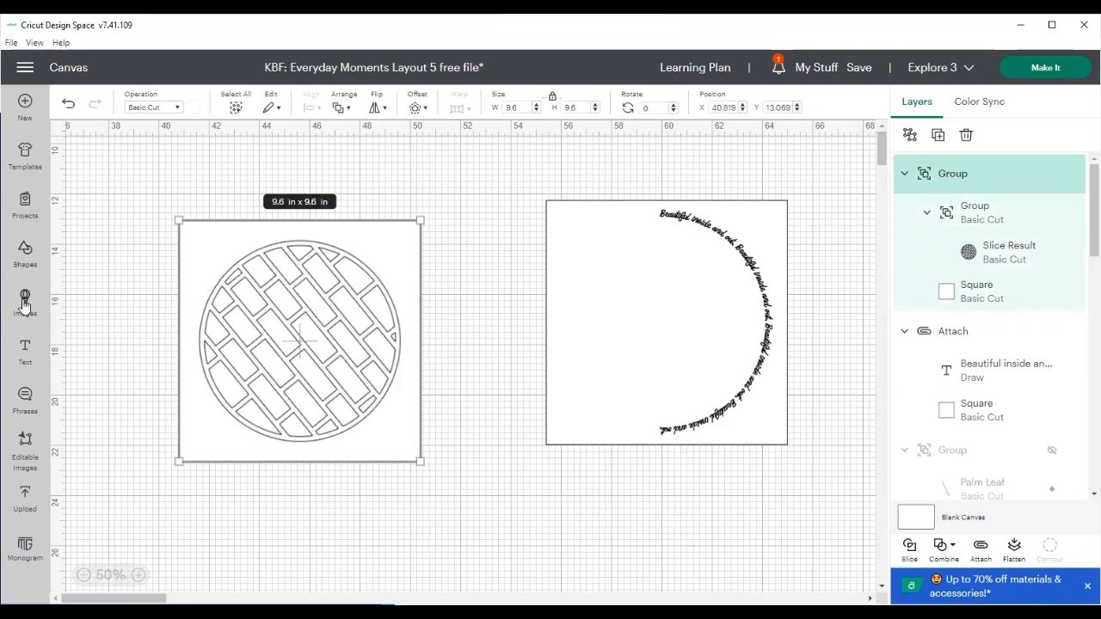
Step: Add a text line that repeats "Beautiful inside and out." three times
{"action": "left_click", "coordinate": [25, 347]}
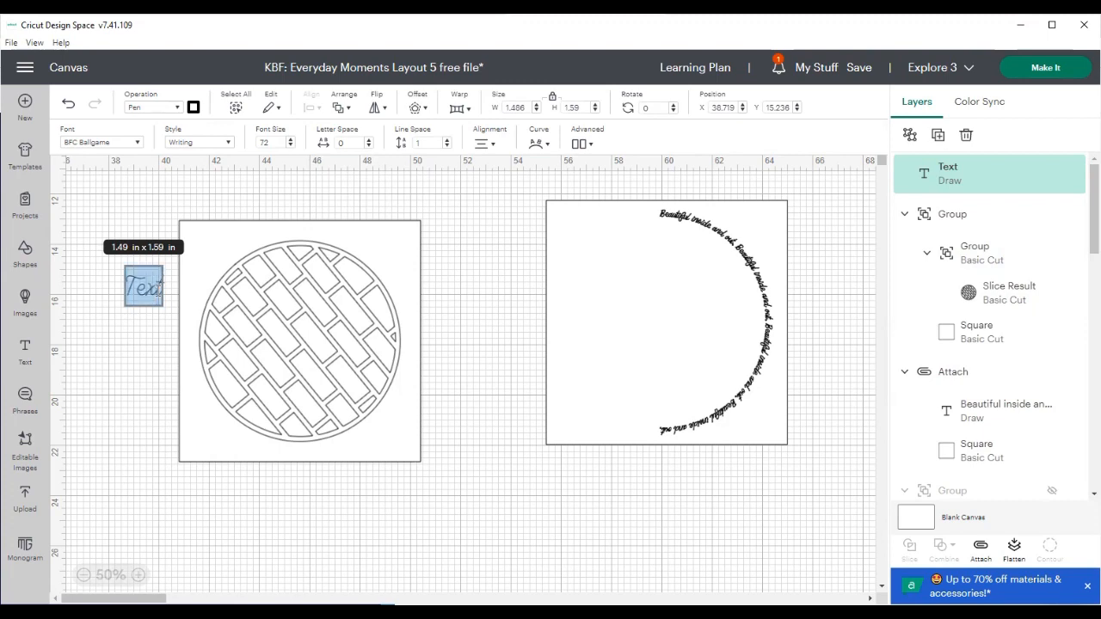
{"action": "type", "text": "Be"}
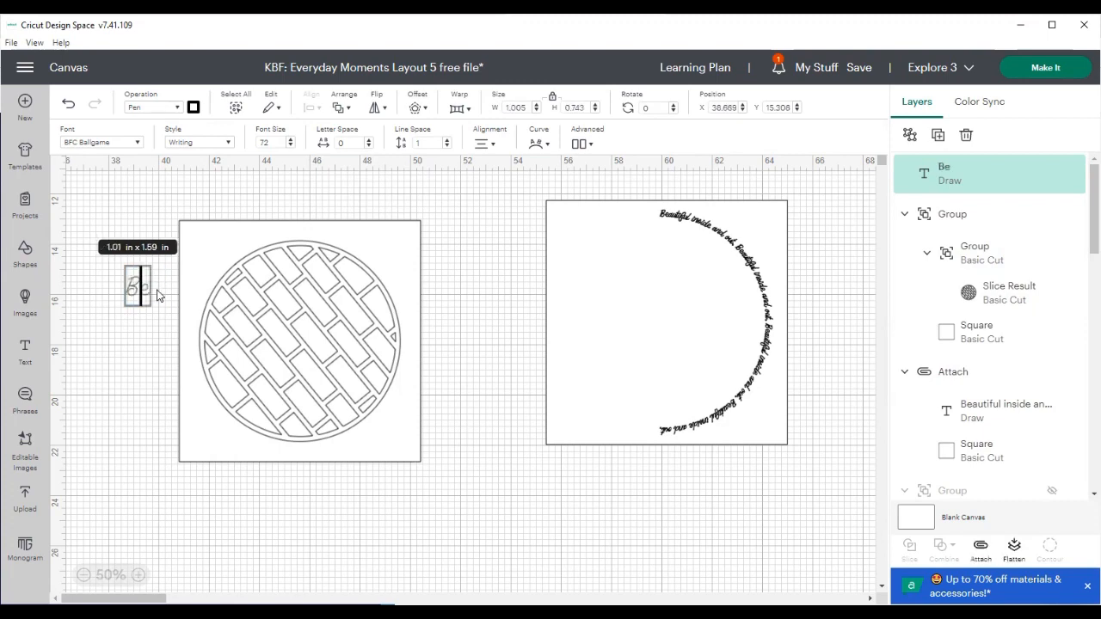
{"action": "type", "text": "autiful "}
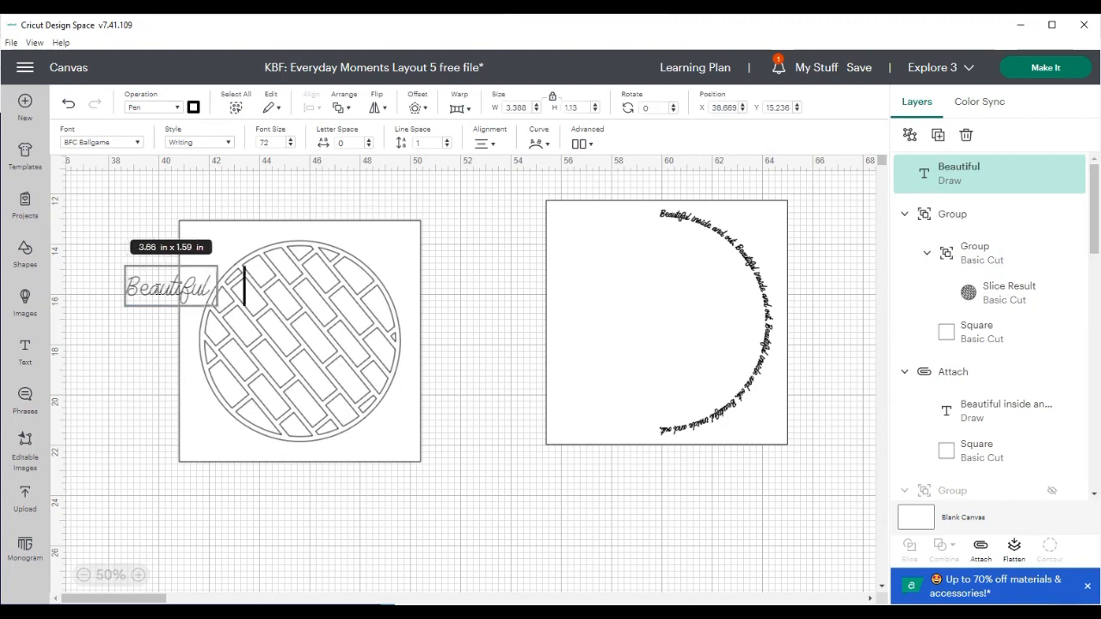
{"action": "type", "text": "inside and out."}
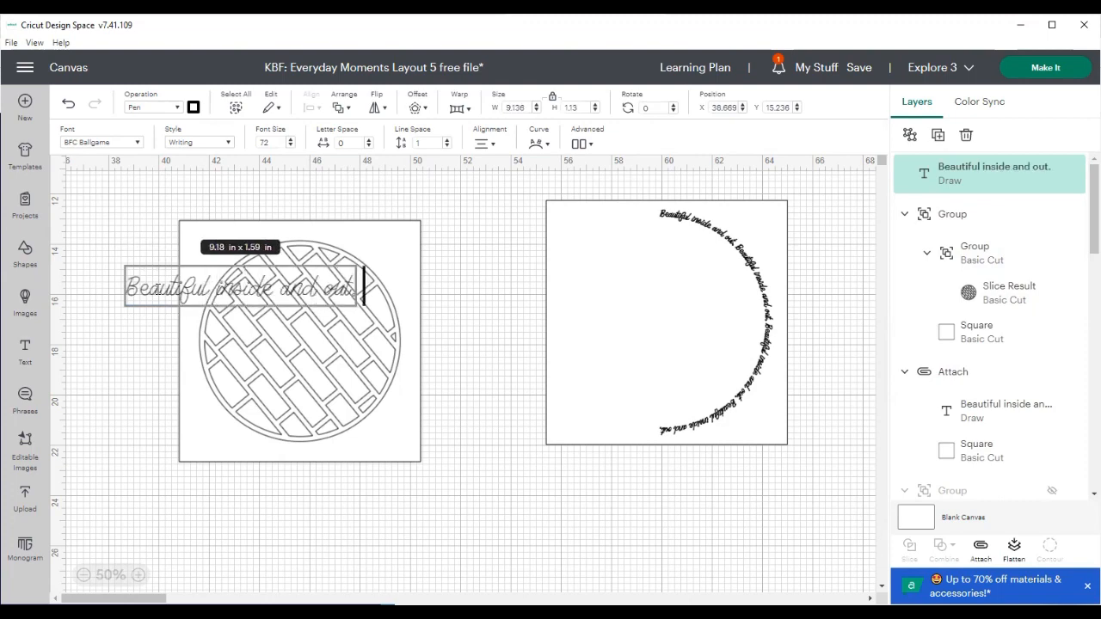
{"action": "type", "text": " Be"}
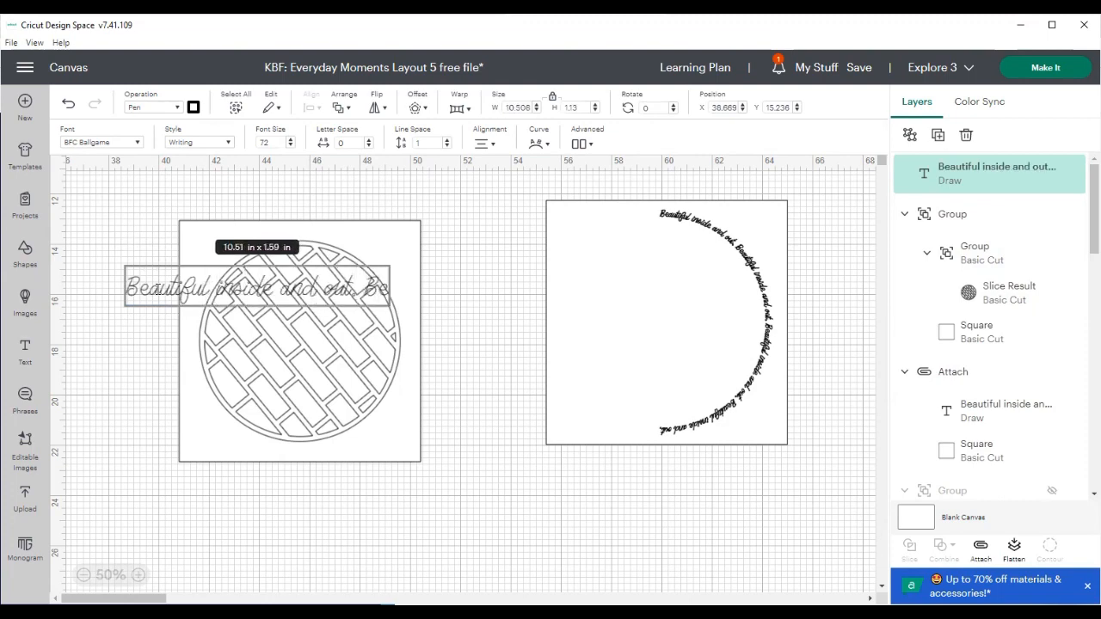
{"action": "type", "text": "autiful inside a"}
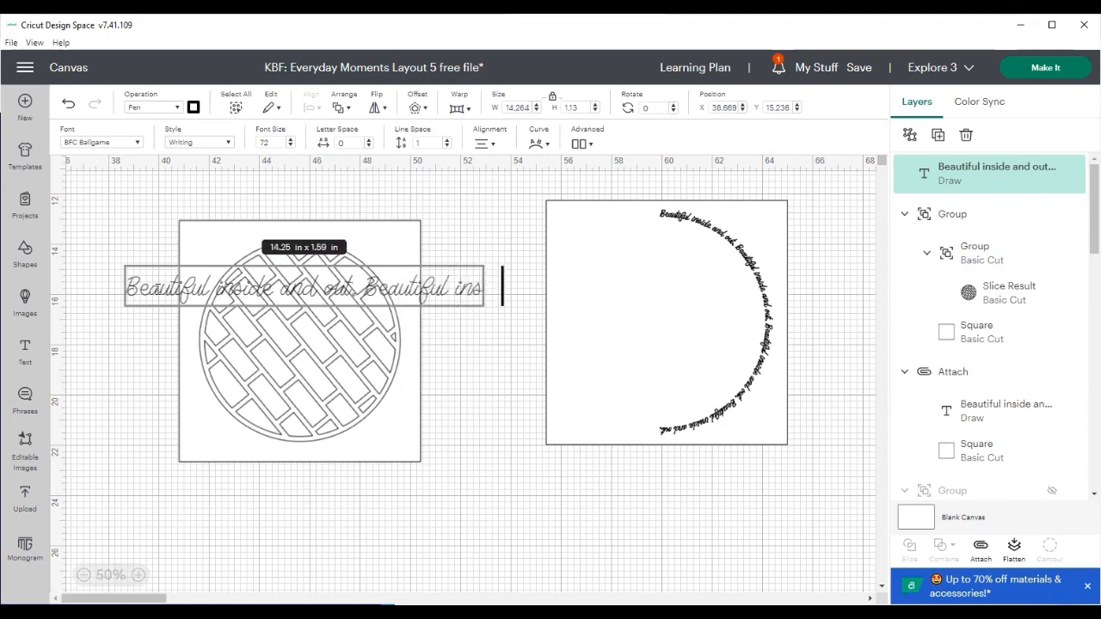
{"action": "type", "text": "nd out. Beautiful"}
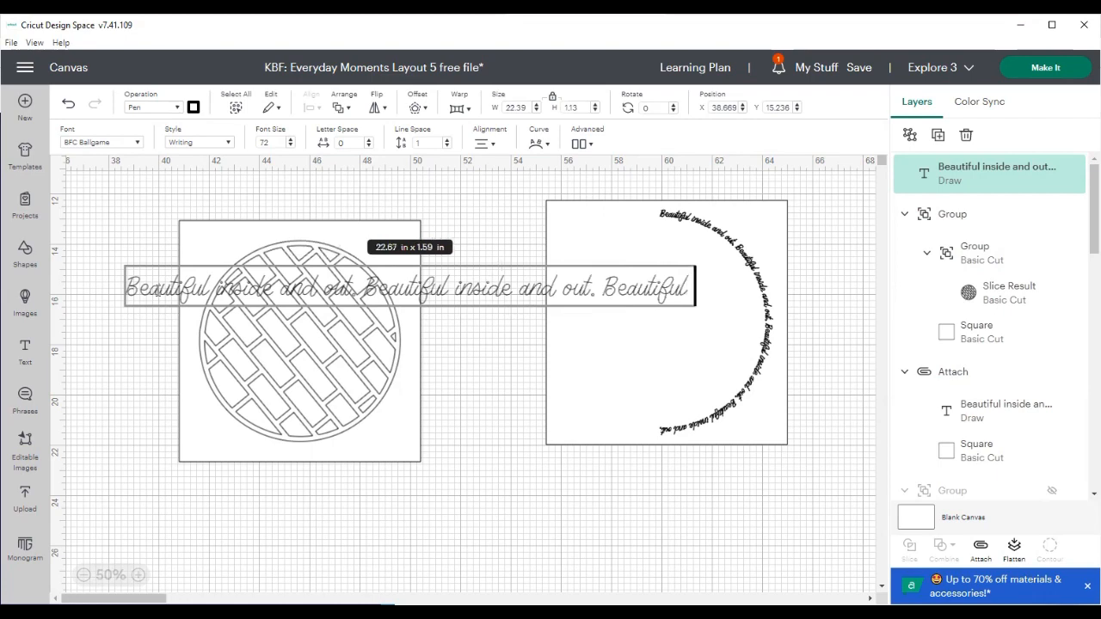
{"action": "type", "text": " inside and out."}
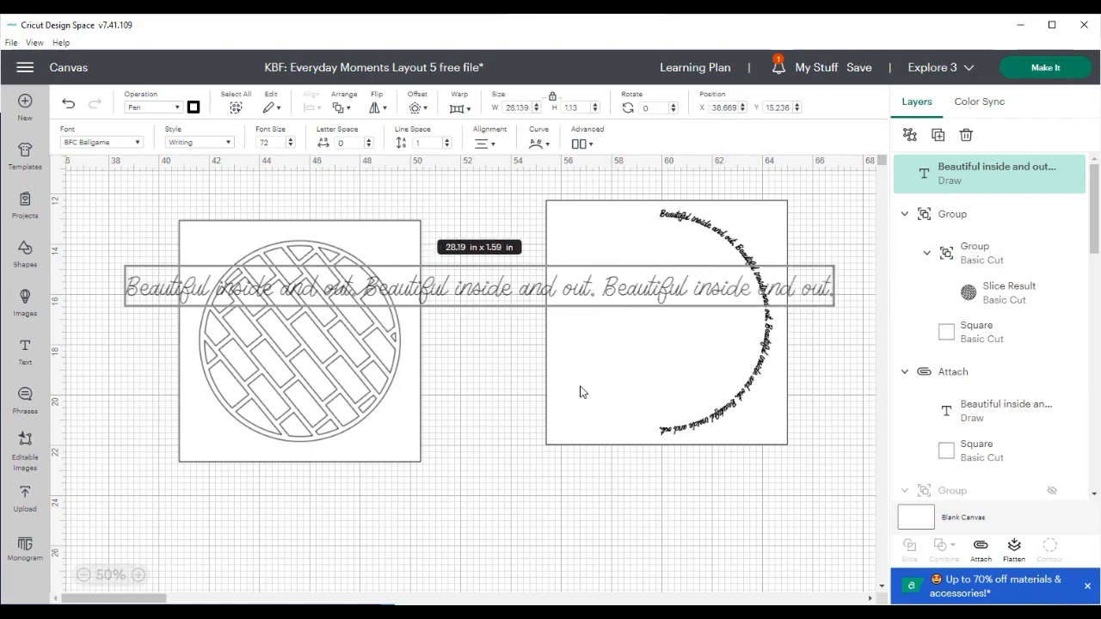
{"action": "left_click", "coordinate": [495, 435]}
Step: Shrink the text to about 12.22 in wide and rotate it about 90 degrees so it runs vertically beside the square
{"action": "left_click", "coordinate": [192, 291]}
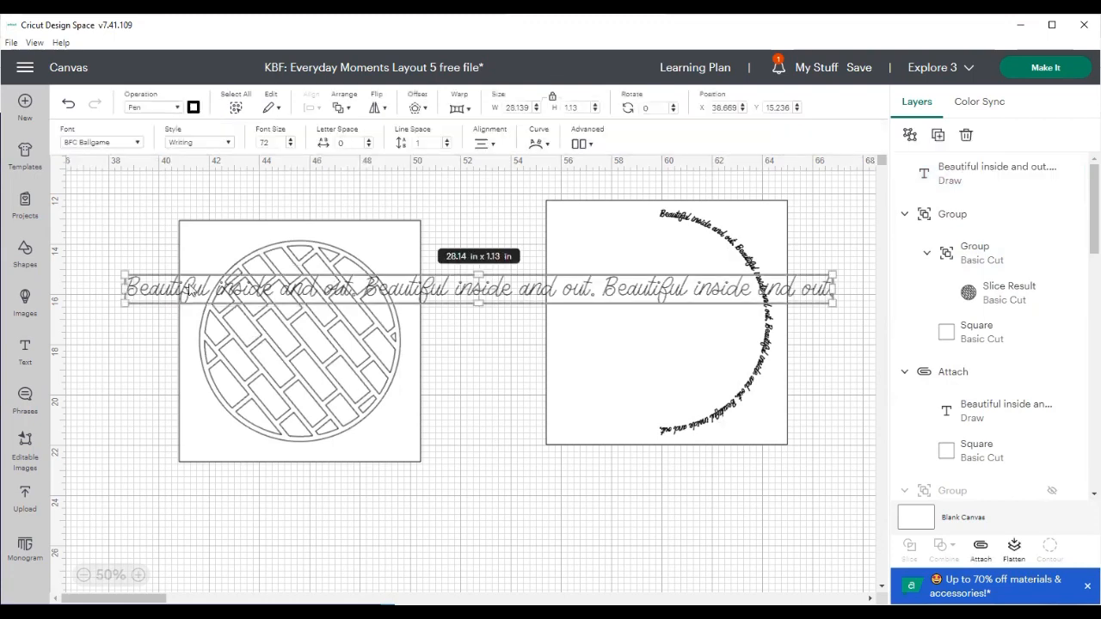
{"action": "left_click_drag", "start_coordinate": [121, 269], "coordinate": [521, 334]}
{"action": "left_click_drag", "start_coordinate": [655, 302], "coordinate": [303, 231]}
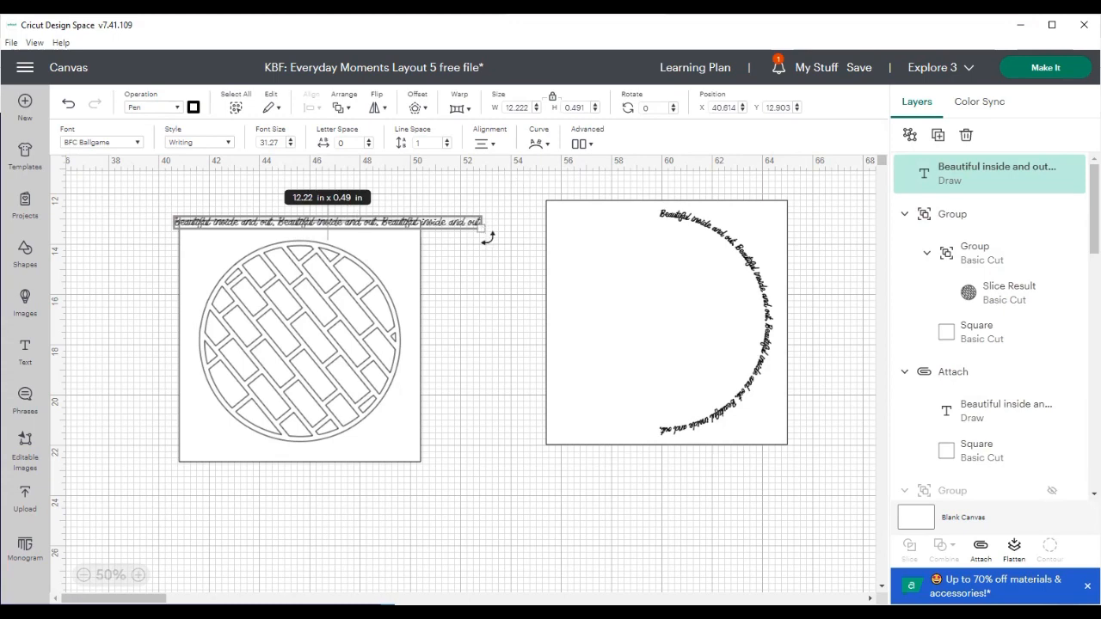
{"action": "left_click_drag", "start_coordinate": [488, 240], "coordinate": [466, 515]}
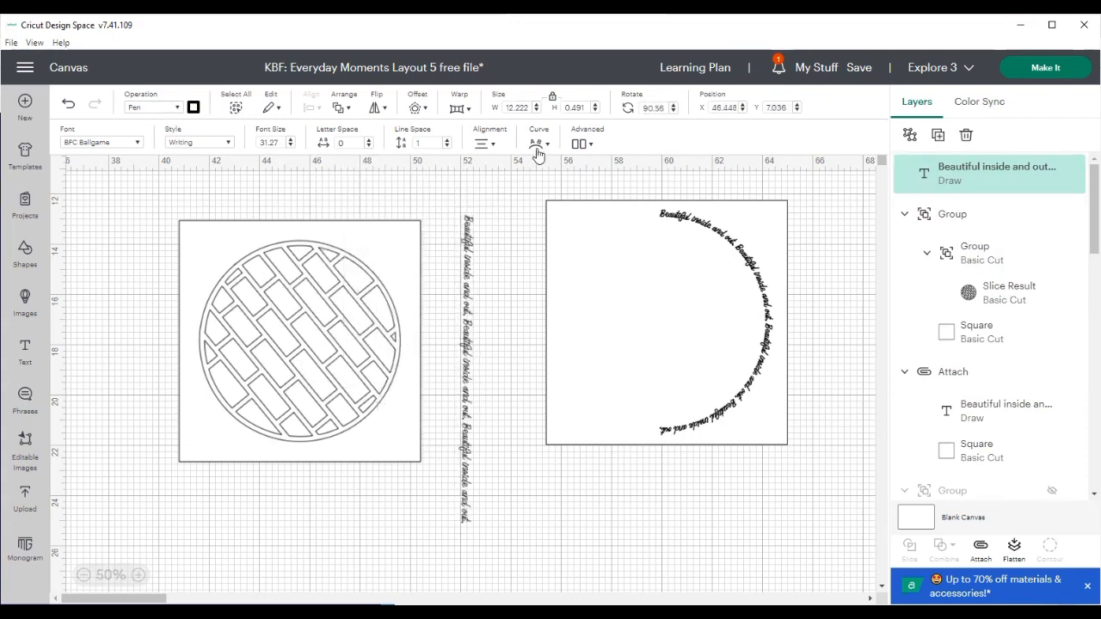
Step: Curve the vertical text outward into an arc that matches the circle's outline
{"action": "left_click", "coordinate": [539, 148]}
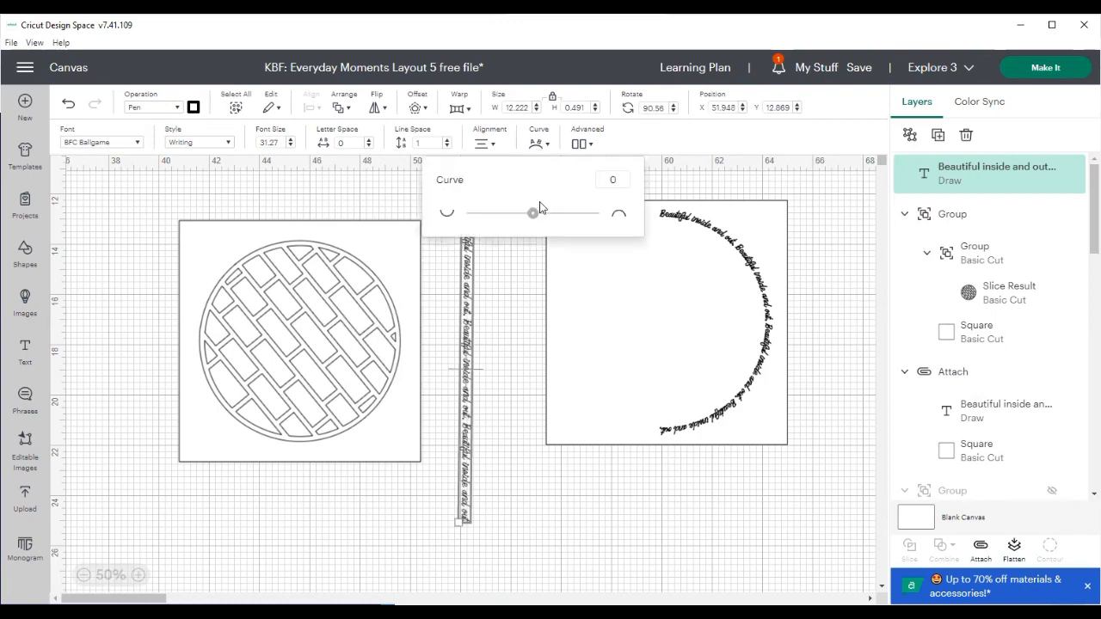
{"action": "left_click_drag", "start_coordinate": [537, 220], "coordinate": [575, 224]}
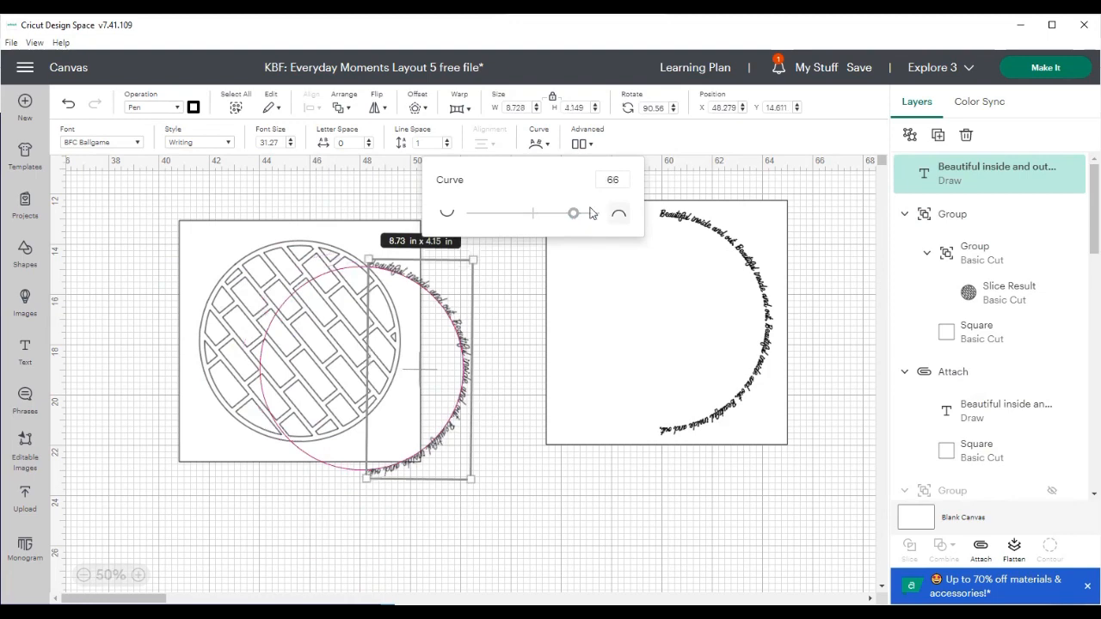
{"action": "left_click", "coordinate": [628, 181]}
{"action": "left_click", "coordinate": [542, 342]}
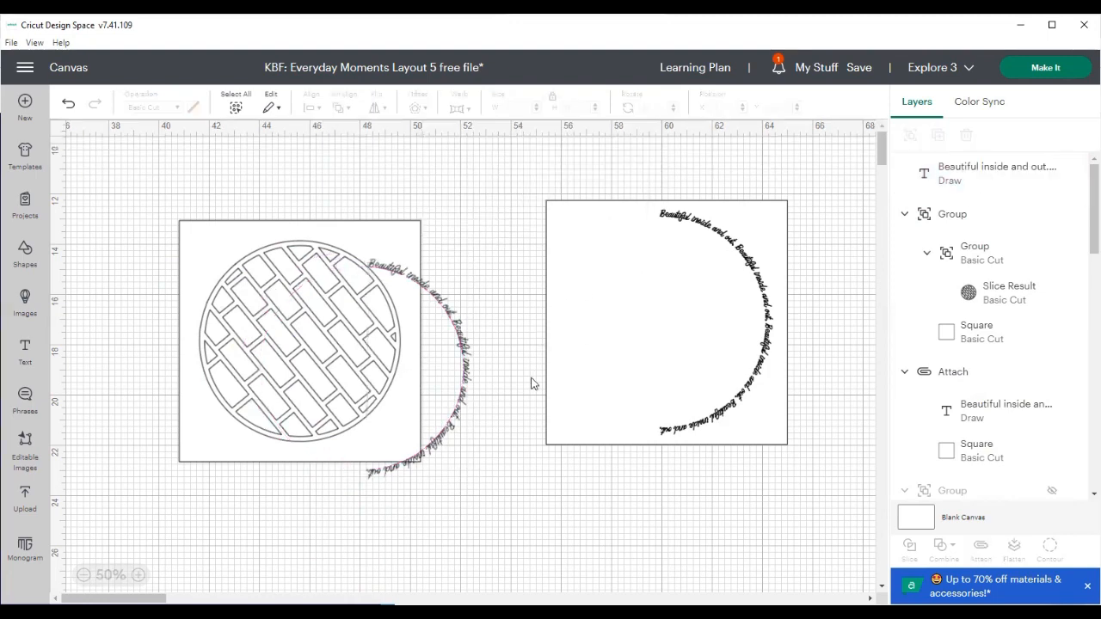
Step: Move the curved text onto the square so it follows the right edge of the brick-patterned circle
{"action": "left_click_drag", "start_coordinate": [461, 421], "coordinate": [378, 340]}
{"action": "left_click_drag", "start_coordinate": [404, 388], "coordinate": [399, 391]}
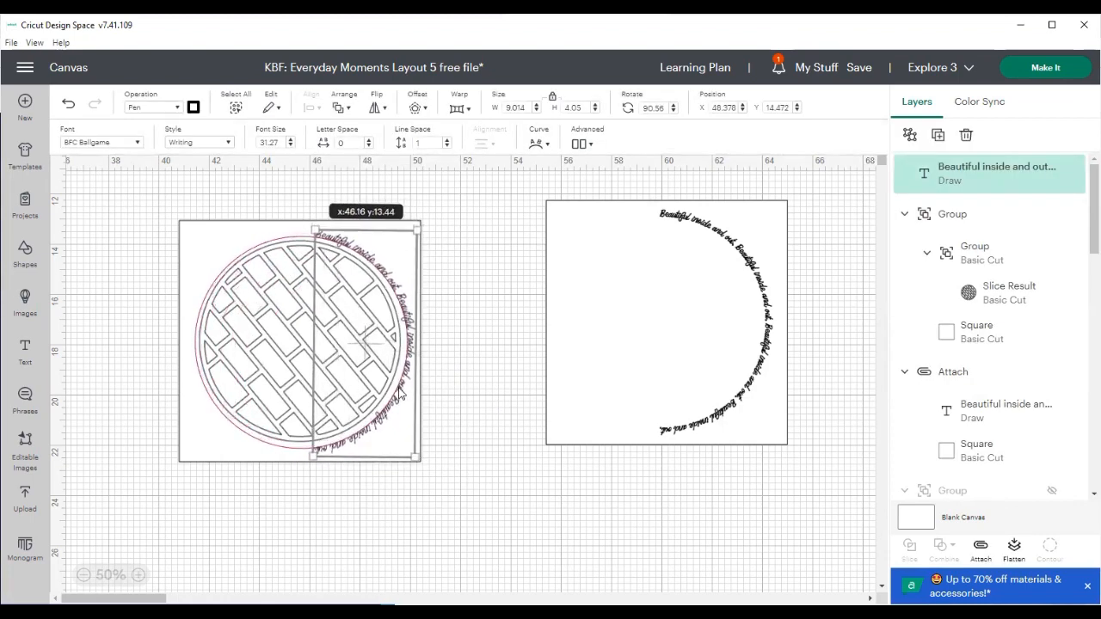
{"action": "left_click_drag", "start_coordinate": [398, 391], "coordinate": [396, 391]}
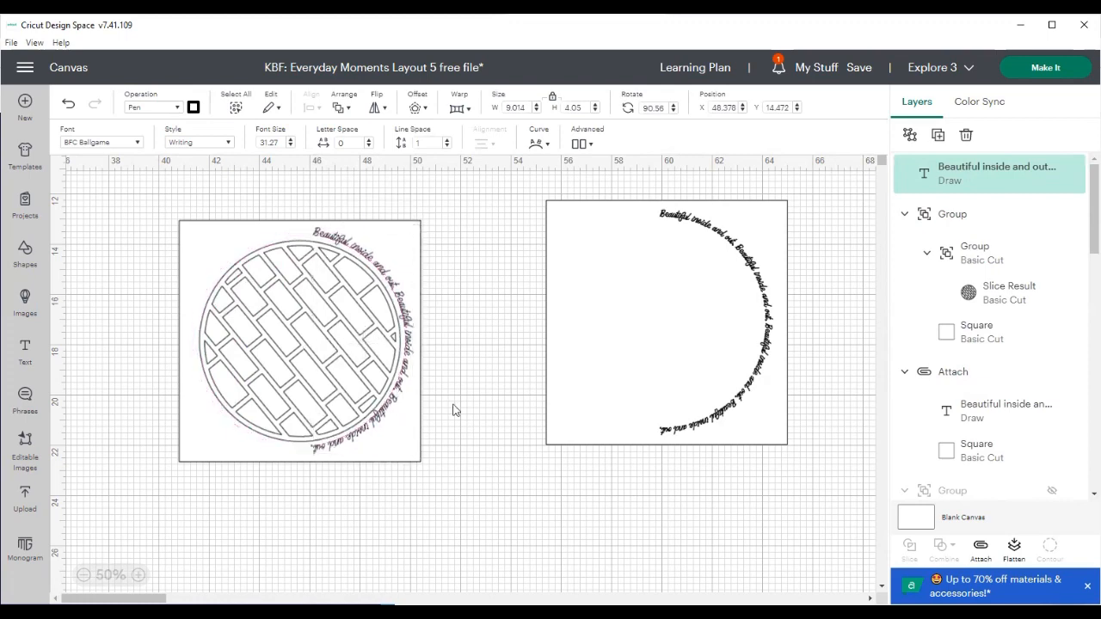
{"action": "left_click", "coordinate": [474, 414]}
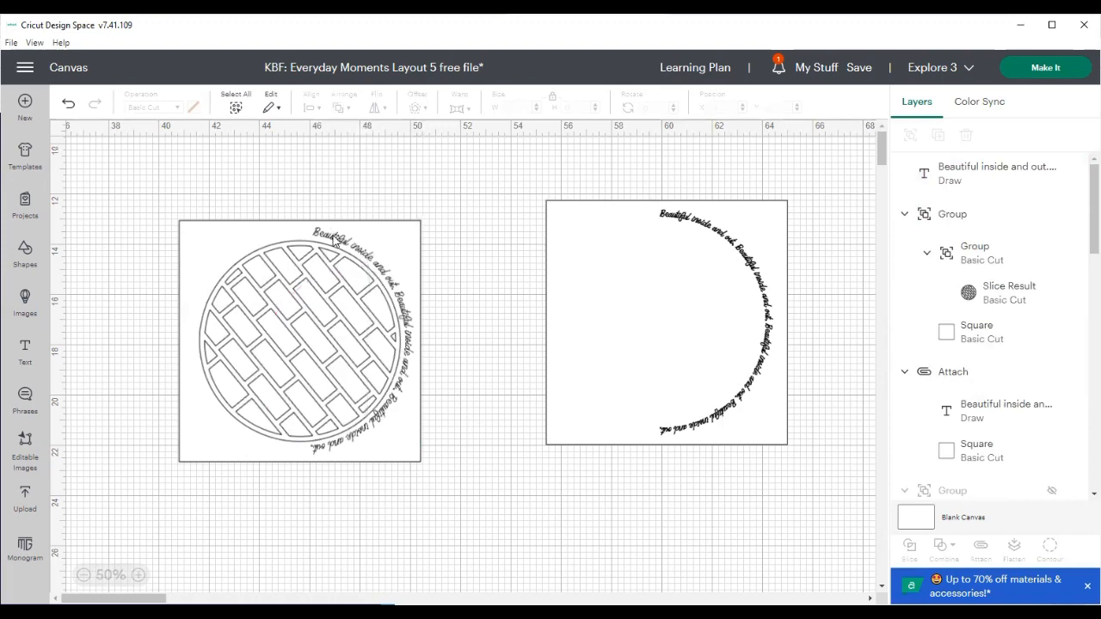
Step: Move the grouped square and brick-patterned circle away from the curved text, toward the original layout
{"action": "left_click", "coordinate": [334, 241]}
{"action": "left_click", "coordinate": [458, 385]}
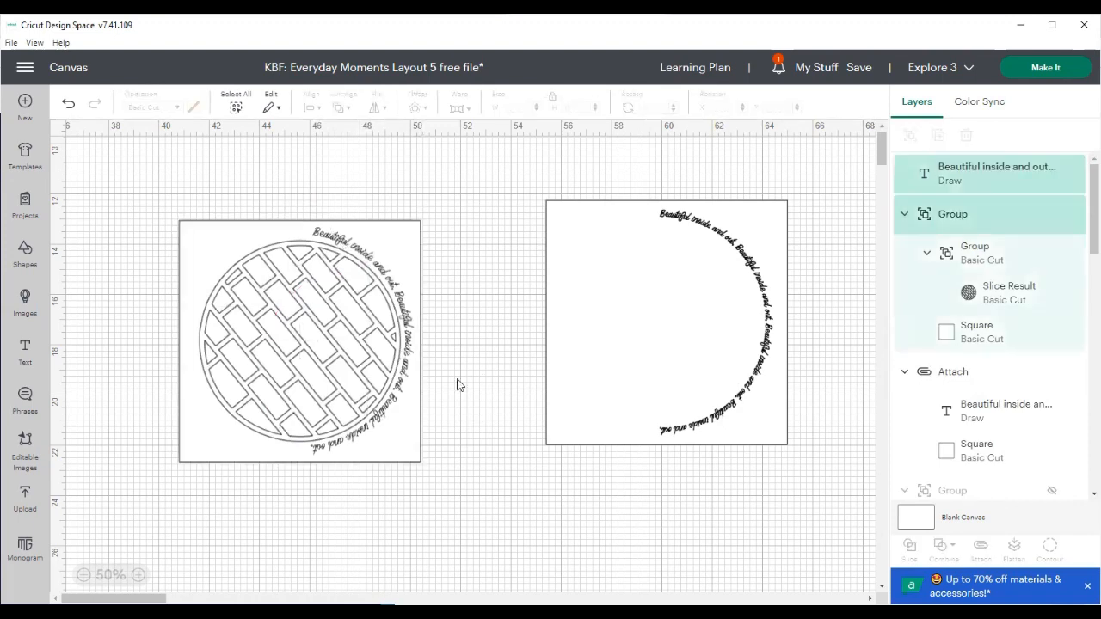
{"action": "left_click", "coordinate": [396, 393]}
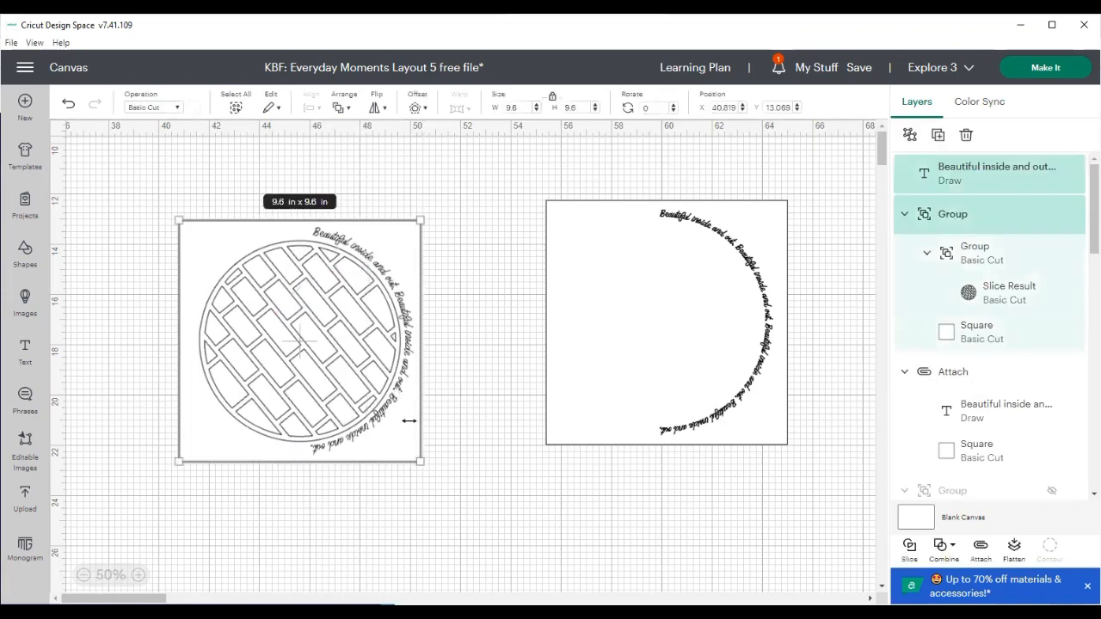
{"action": "left_click", "coordinate": [252, 561]}
{"action": "left_click_drag", "start_coordinate": [256, 422], "coordinate": [250, 420]}
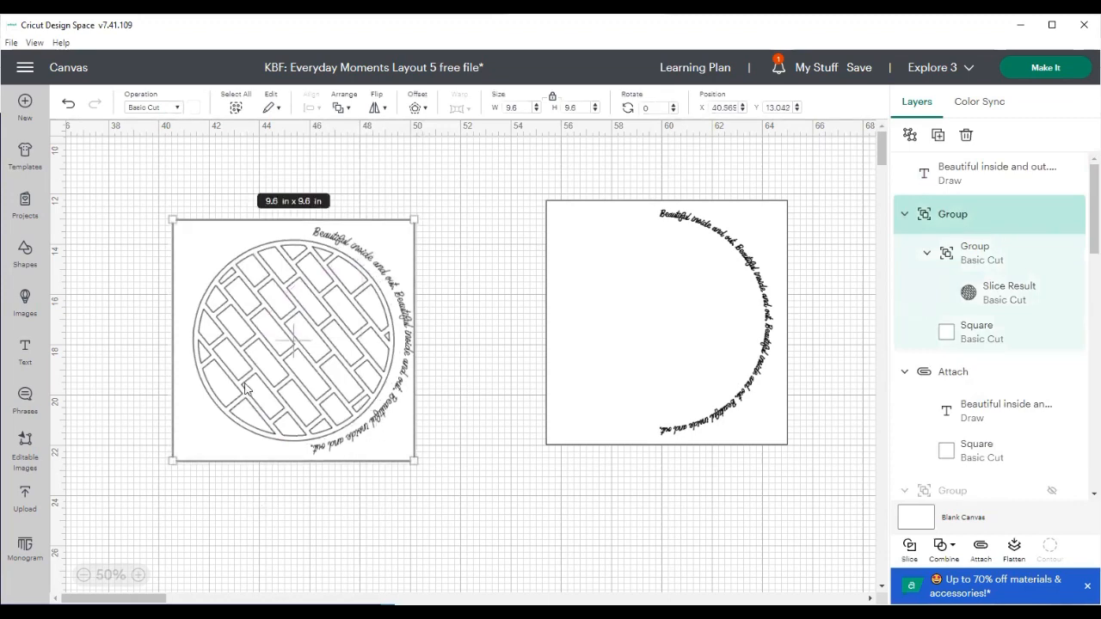
{"action": "left_click_drag", "start_coordinate": [245, 389], "coordinate": [443, 424]}
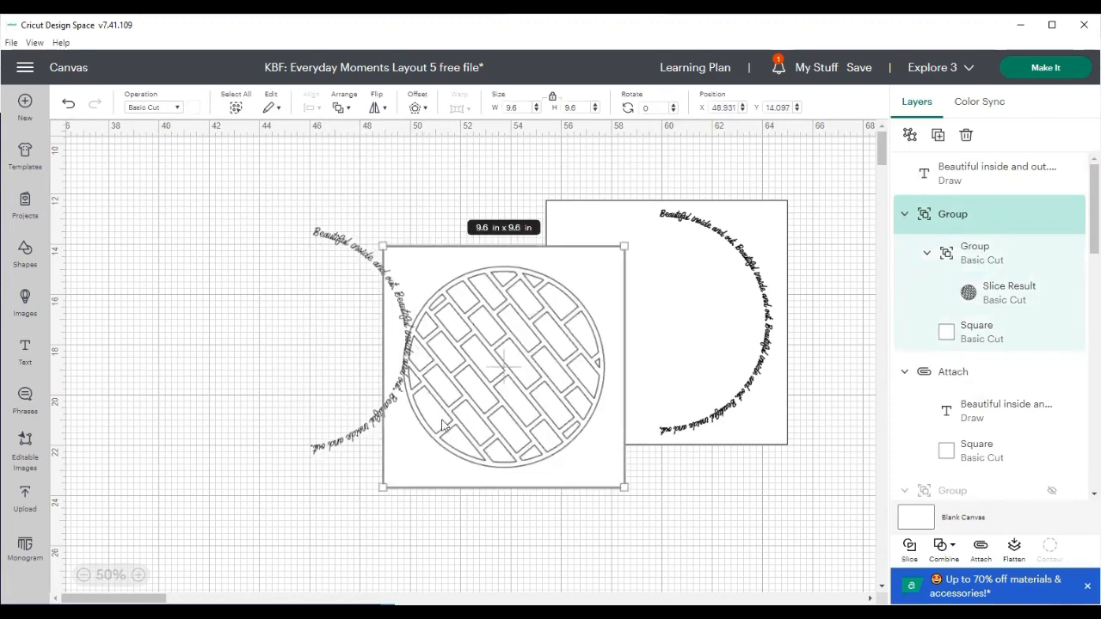
Step: Fine-tune the curved text's rotation and move the grouped square and brick circle back so the text follows the circle's right edge
{"action": "left_click", "coordinate": [336, 242]}
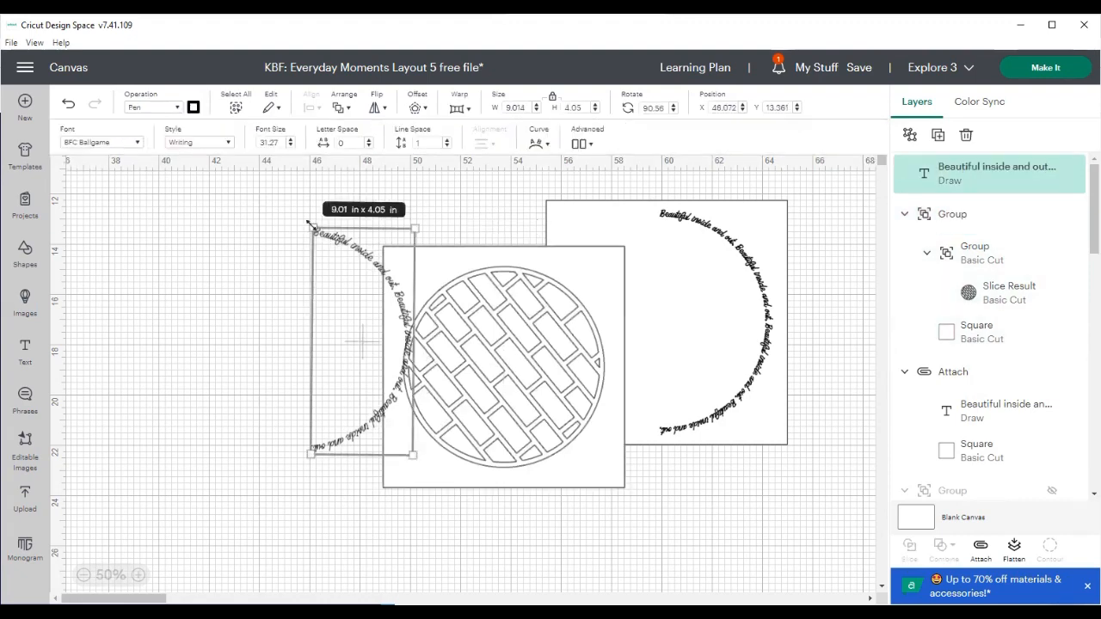
{"action": "left_click_drag", "start_coordinate": [308, 226], "coordinate": [312, 227]}
{"action": "left_click_drag", "start_coordinate": [544, 347], "coordinate": [349, 347]}
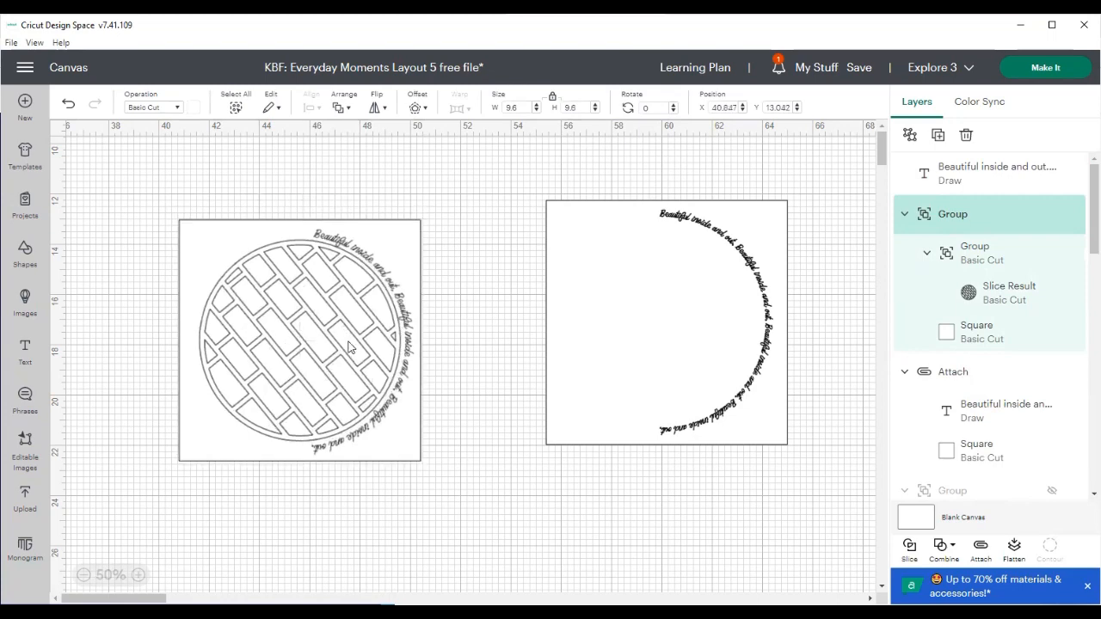
{"action": "left_click", "coordinate": [474, 403]}
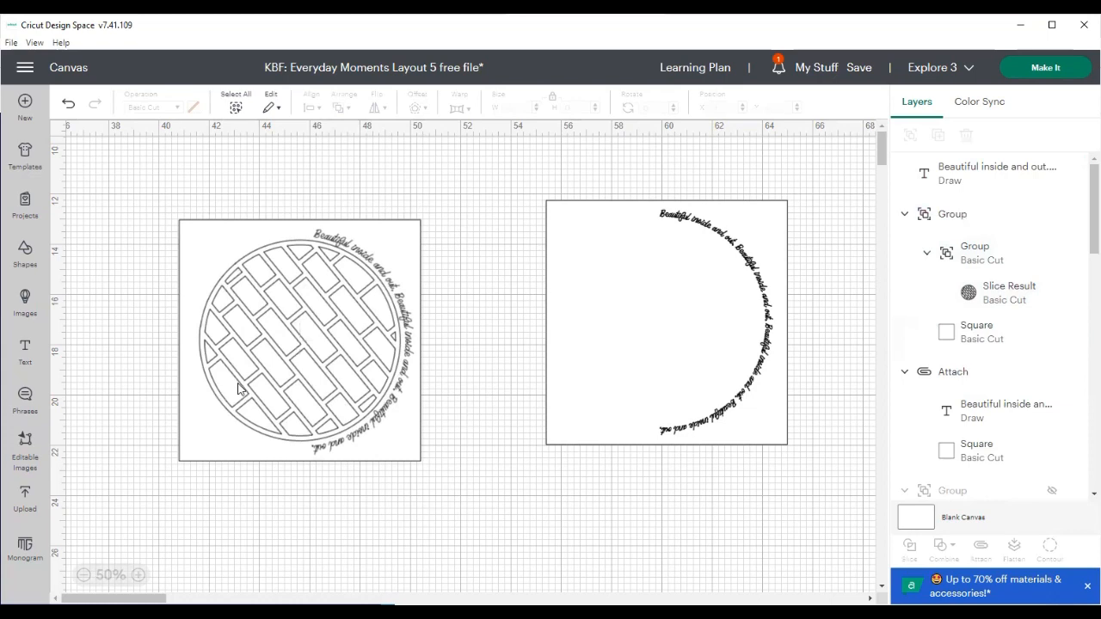
Step: Ungroup the square and brick circle, and move only the circle onto the original layout's square beside its curved text
{"action": "left_click", "coordinate": [239, 387]}
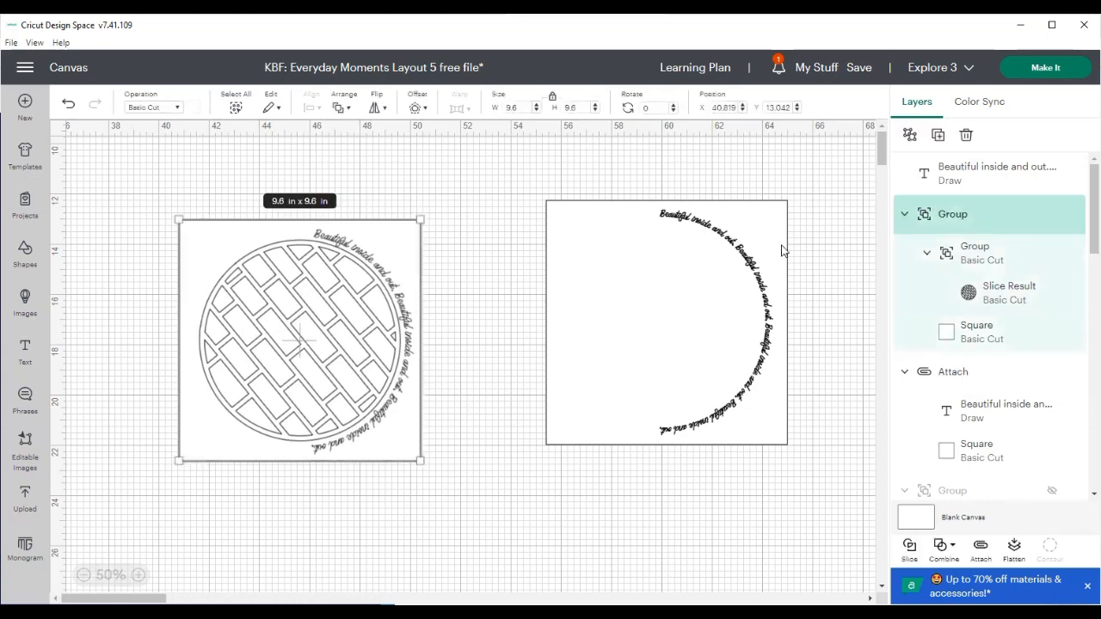
{"action": "left_click", "coordinate": [910, 134]}
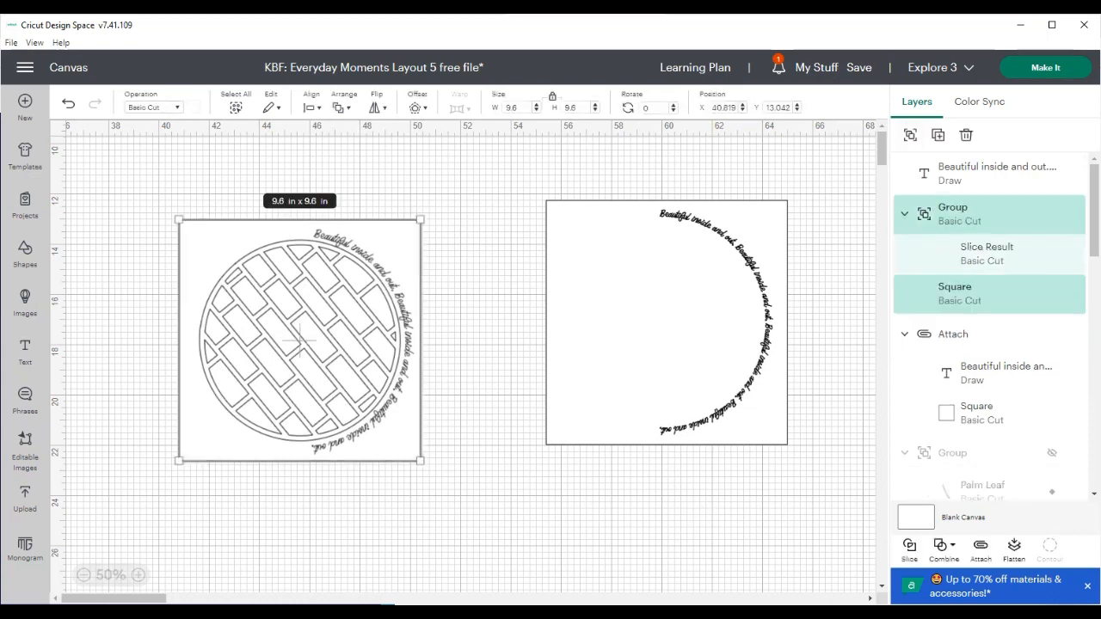
{"action": "left_click", "coordinate": [487, 566]}
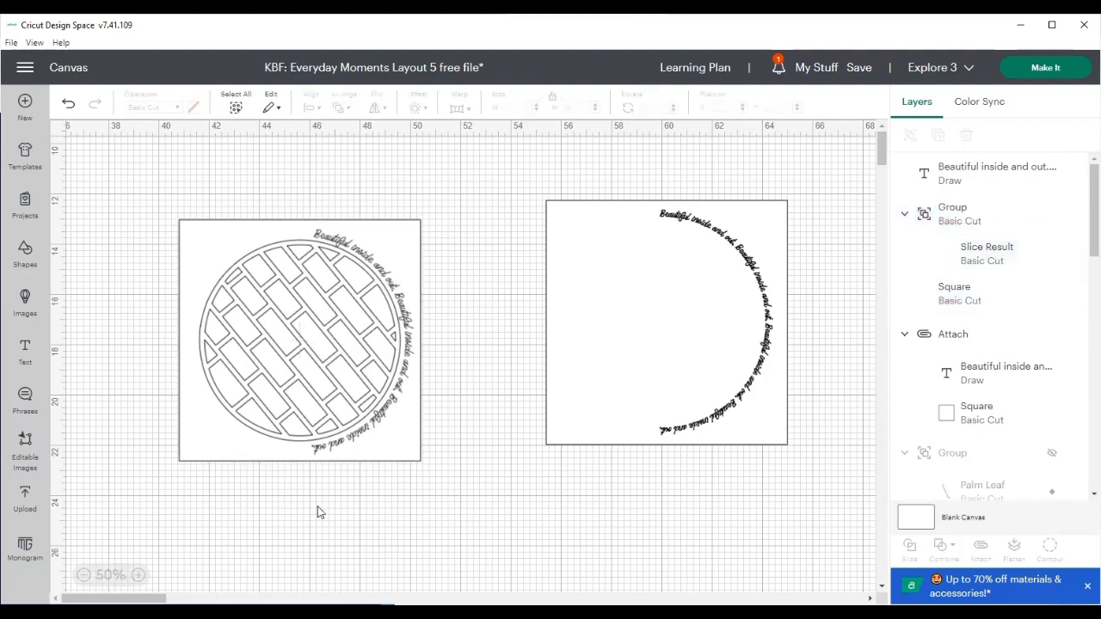
{"action": "left_click_drag", "start_coordinate": [305, 408], "coordinate": [663, 390]}
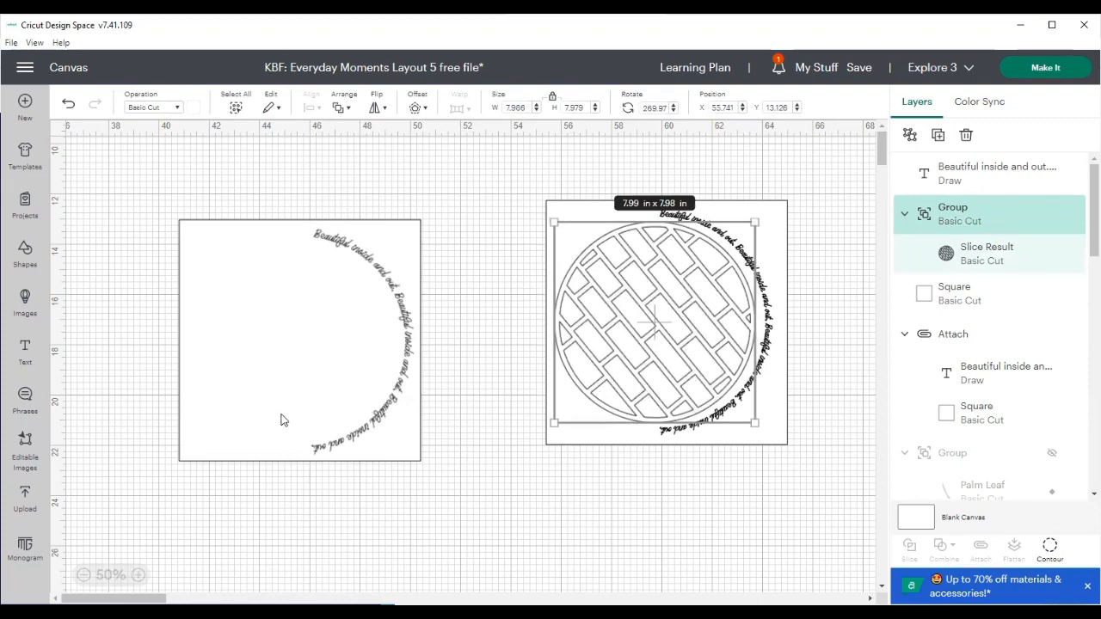
Step: Attach the new curved text to its square and shift the attached piece slightly on the canvas
{"action": "left_click_drag", "start_coordinate": [167, 200], "coordinate": [446, 472]}
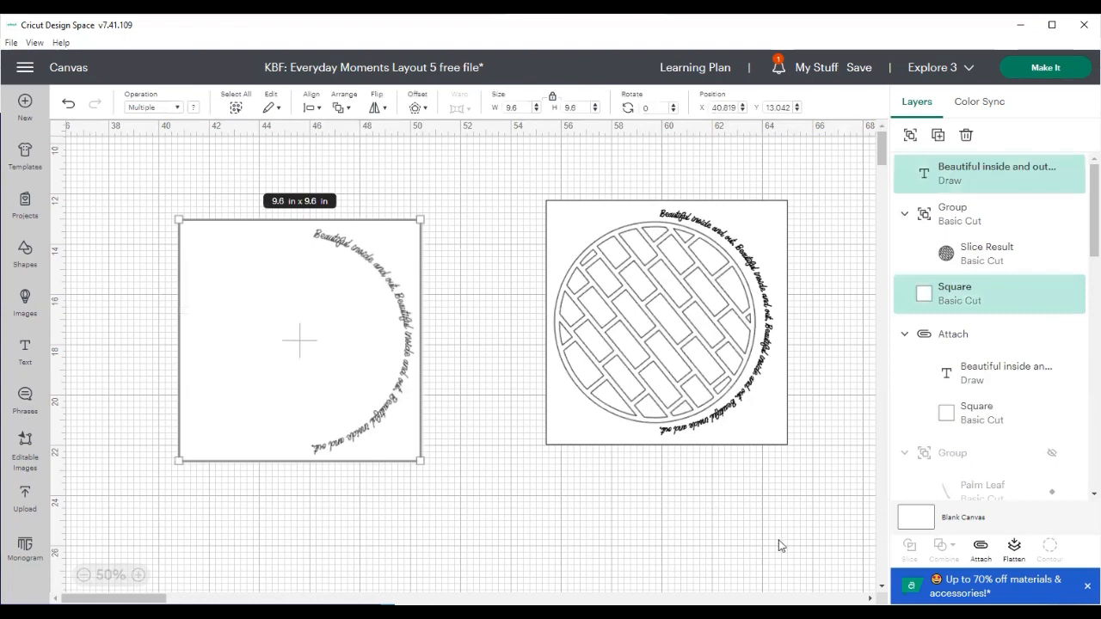
{"action": "left_click", "coordinate": [982, 551]}
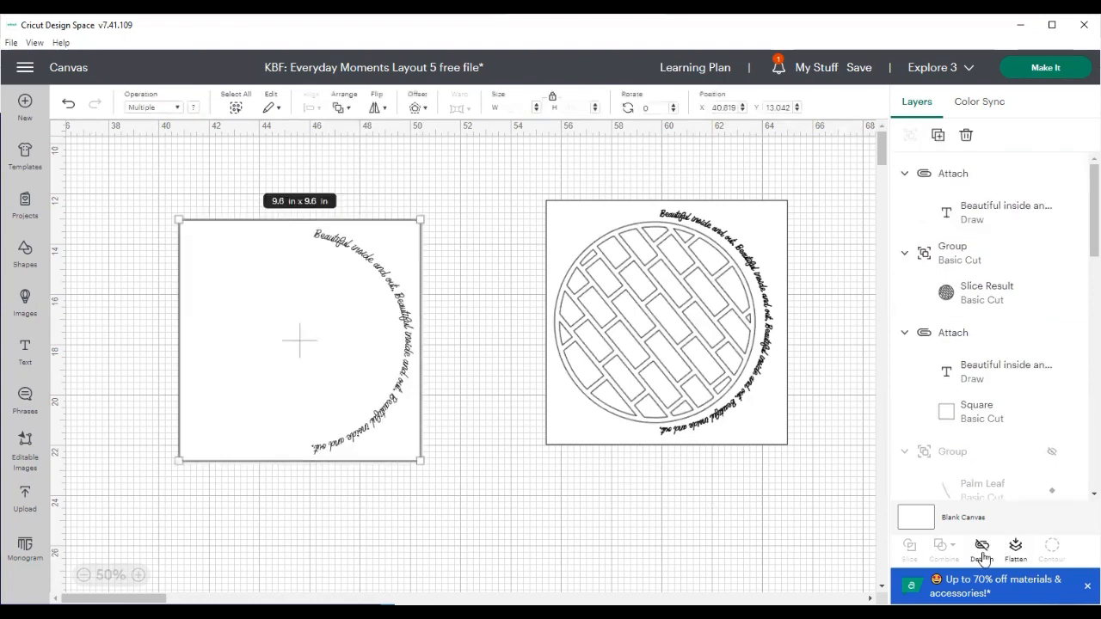
{"action": "mouse_move", "coordinate": [306, 348]}
{"action": "left_mouse_down"}
{"action": "mouse_move", "coordinate": [249, 361]}
{"action": "mouse_move", "coordinate": [311, 348]}
{"action": "mouse_move", "coordinate": [290, 346]}
{"action": "left_mouse_up"}
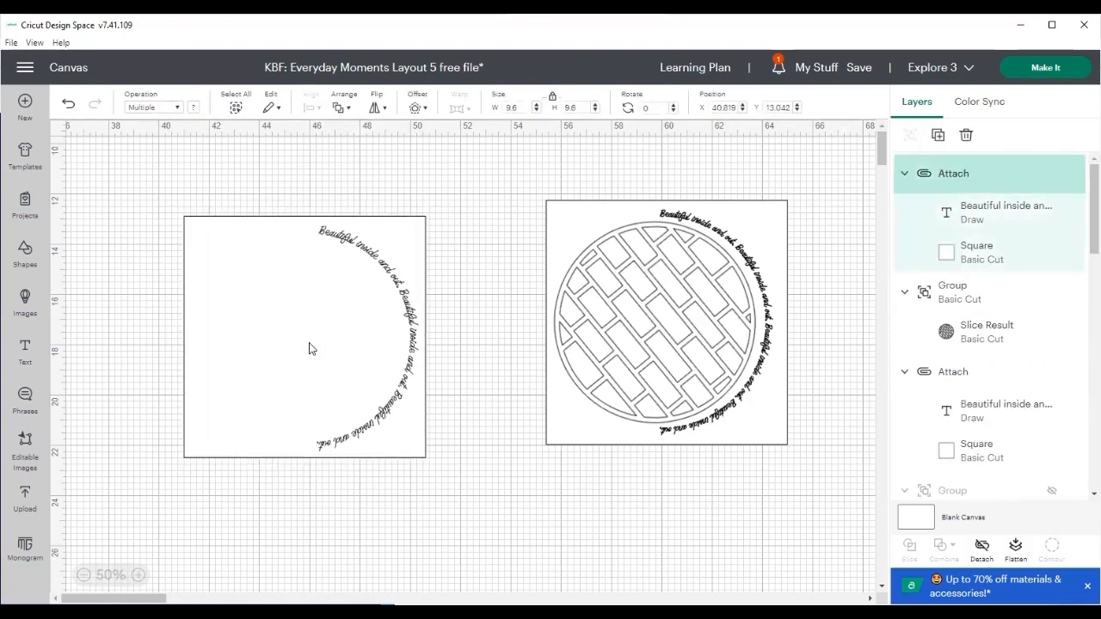
{"action": "left_click", "coordinate": [626, 290]}
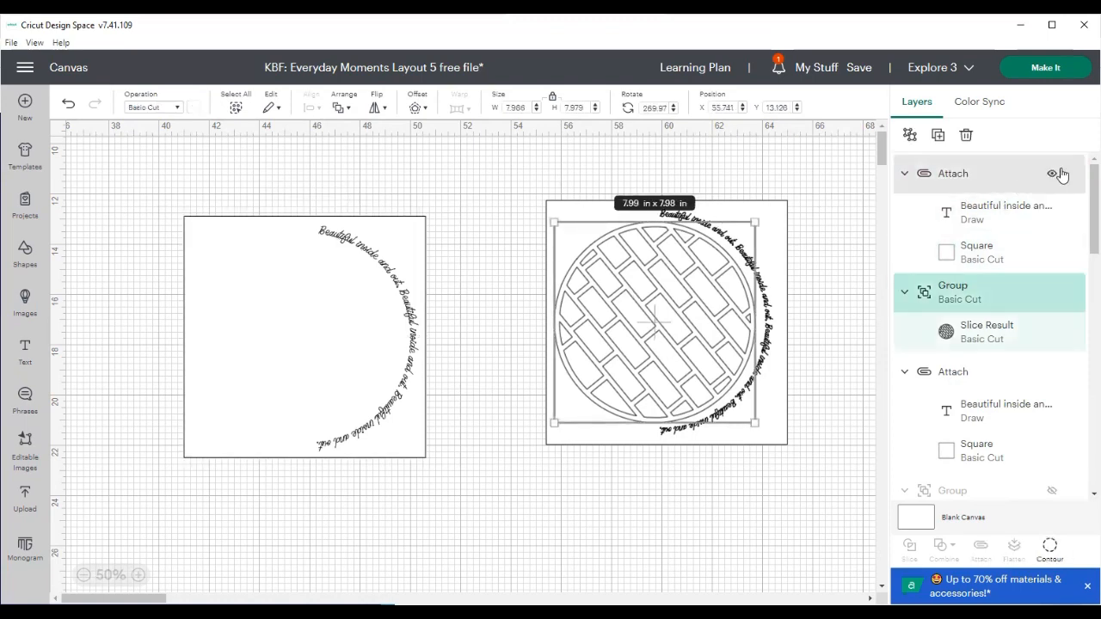
{"action": "left_click", "coordinate": [1051, 175]}
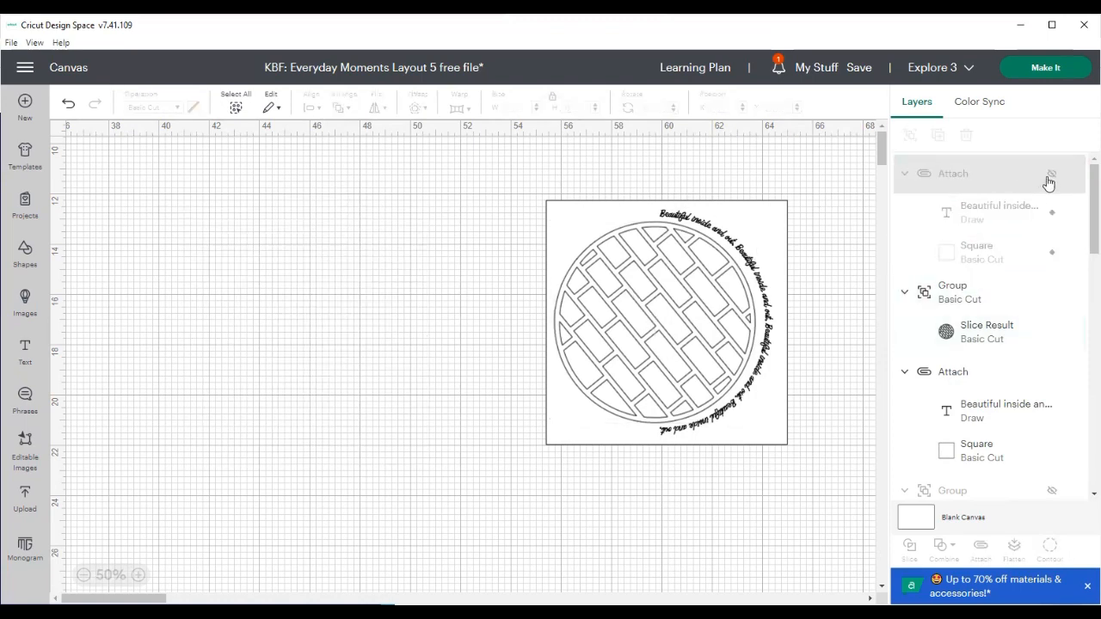
{"action": "left_click", "coordinate": [1052, 176]}
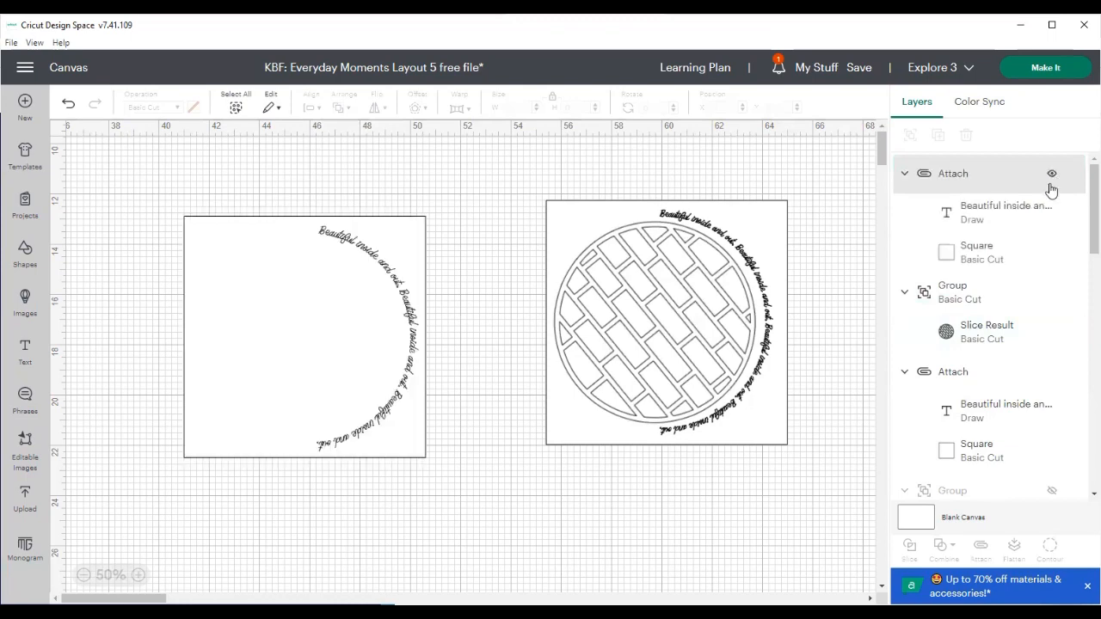
Step: Hide the brick circle and the original attached square, preview the new attached square on the cutting mat, and return to the canvas
{"action": "left_click", "coordinate": [637, 378]}
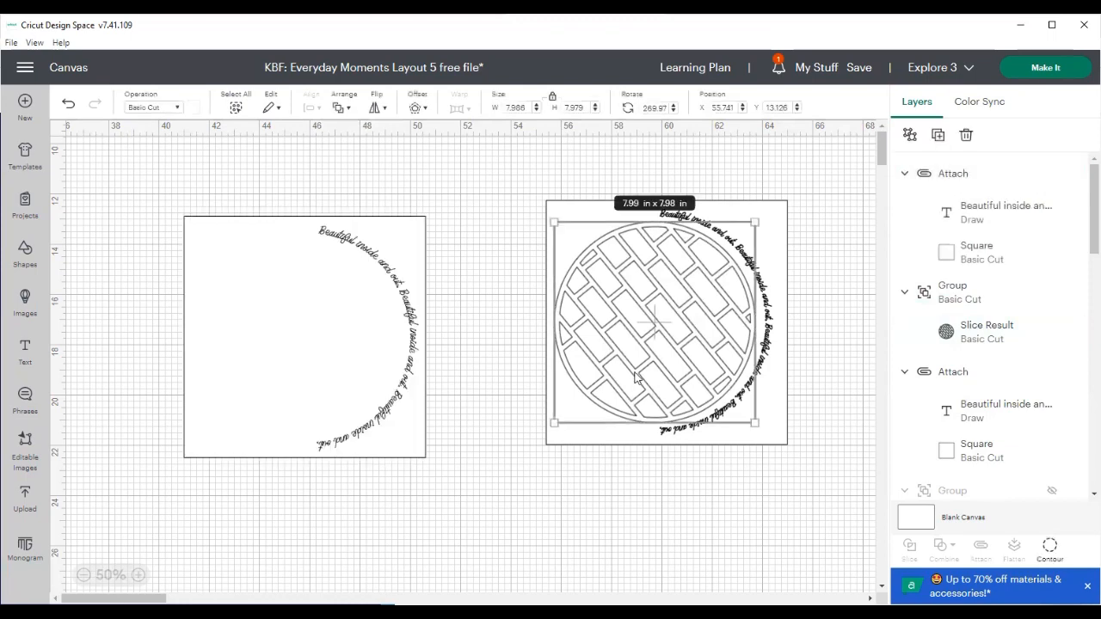
{"action": "left_click", "coordinate": [1054, 294]}
{"action": "left_click", "coordinate": [755, 346]}
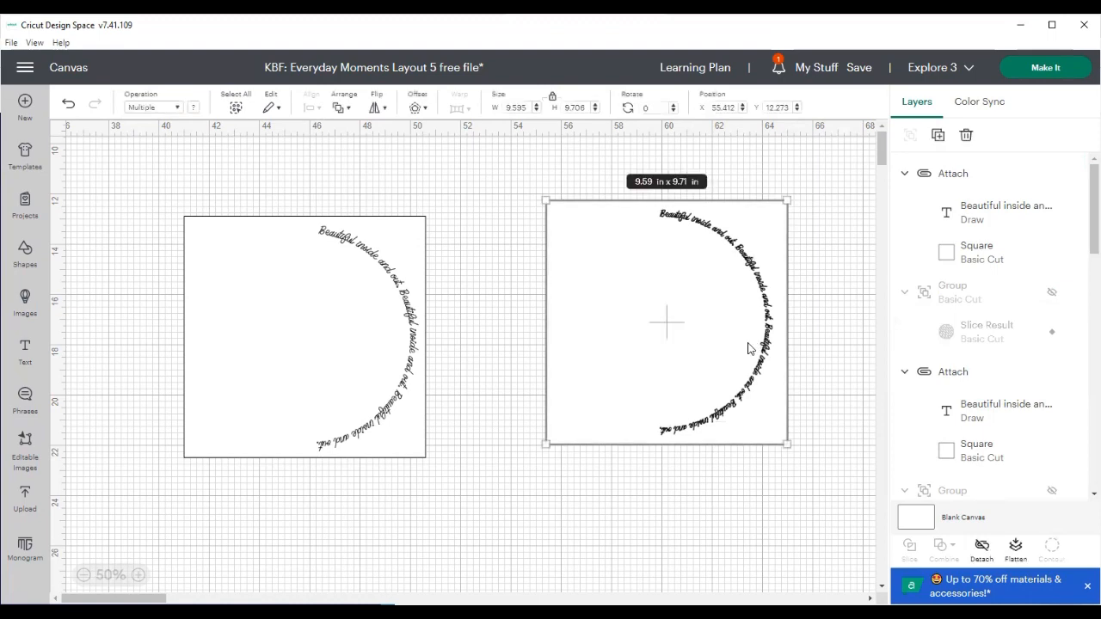
{"action": "left_click", "coordinate": [1051, 374]}
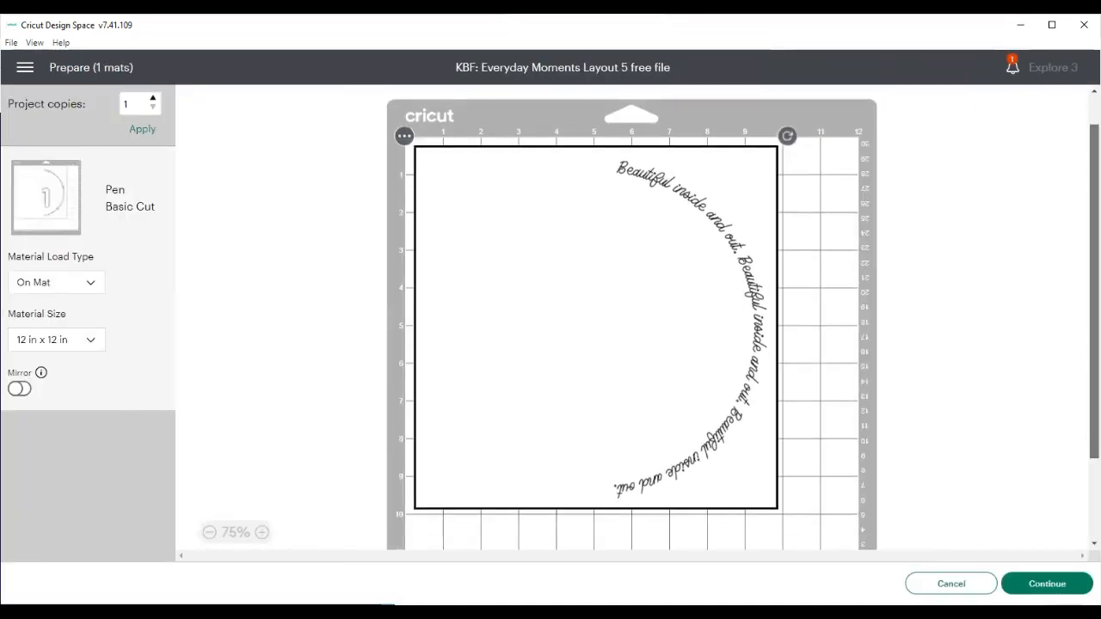
{"action": "scroll", "coordinate": [912, 288], "scroll_direction": "down", "scroll_amount": 1}
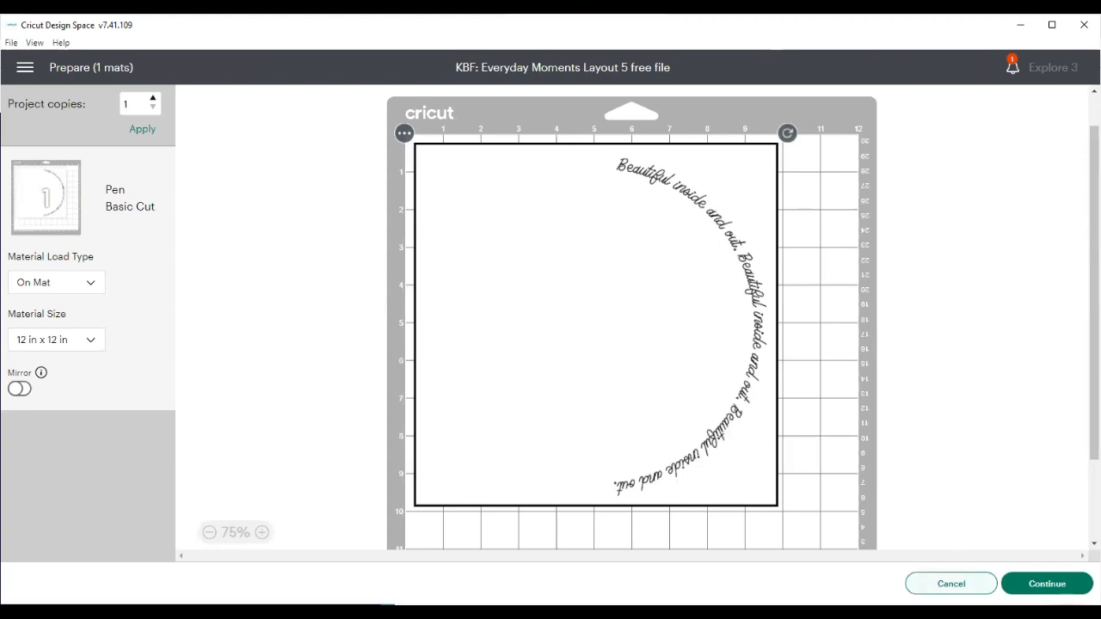
{"action": "left_click", "coordinate": [951, 584]}
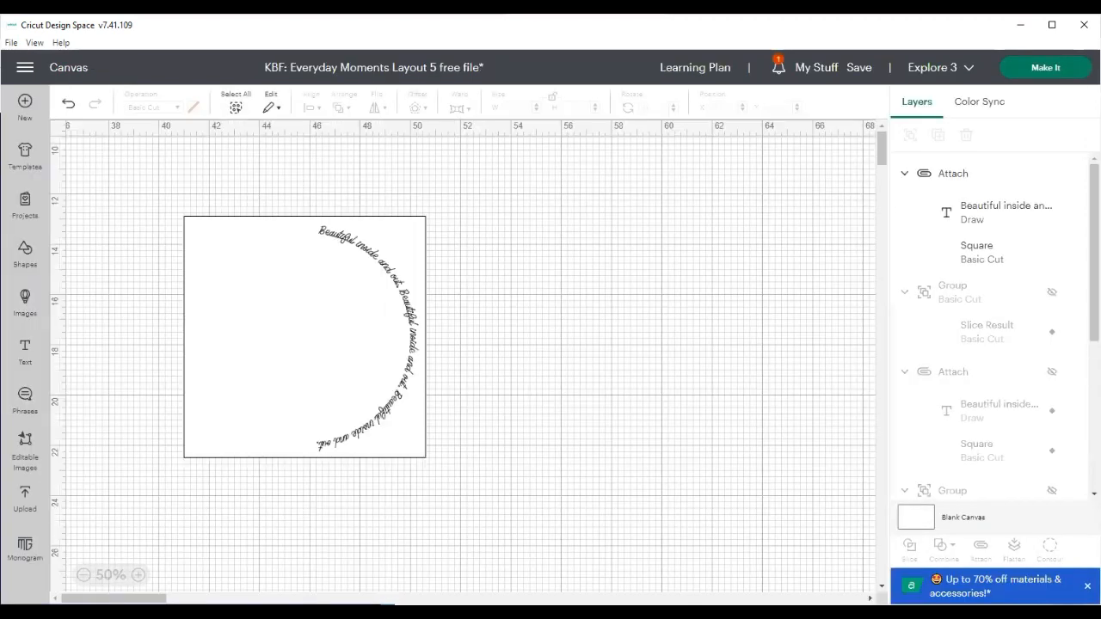
Step: Hide the new attached text and square, and show the brick circle and the original attached square again
{"action": "left_click", "coordinate": [1058, 178]}
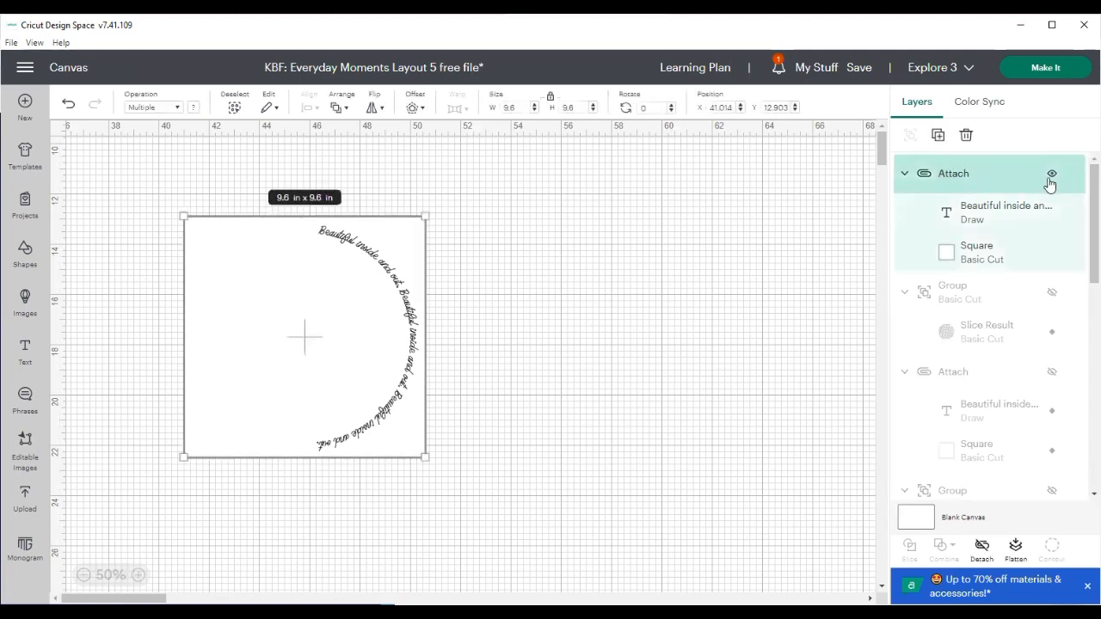
{"action": "left_click", "coordinate": [1050, 176]}
{"action": "left_click", "coordinate": [1043, 303]}
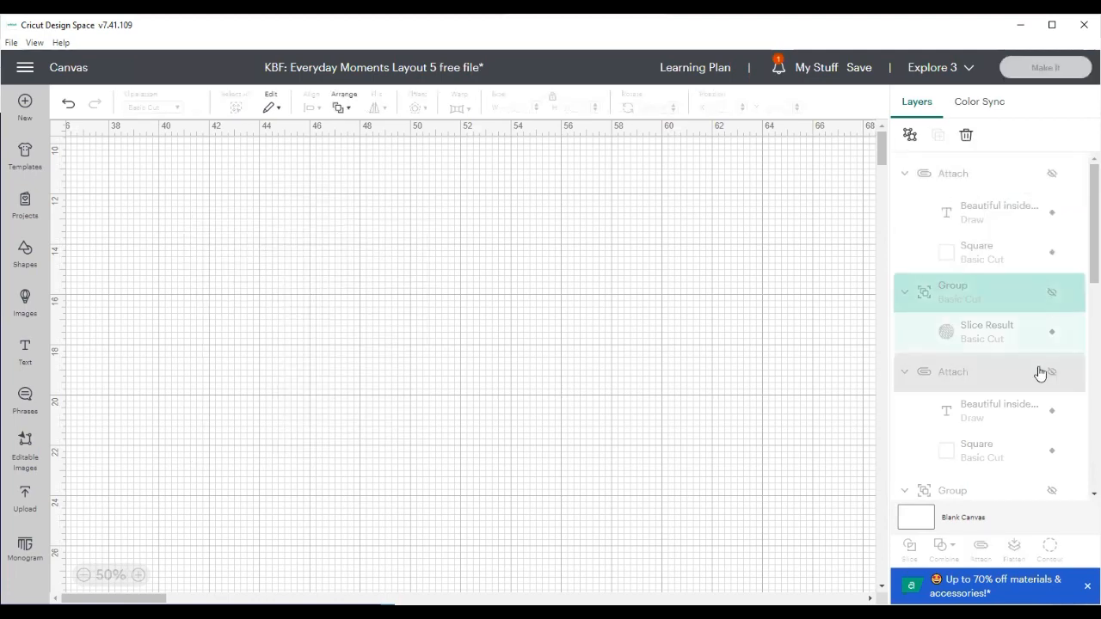
{"action": "left_click", "coordinate": [1039, 373]}
{"action": "left_click", "coordinate": [1053, 296]}
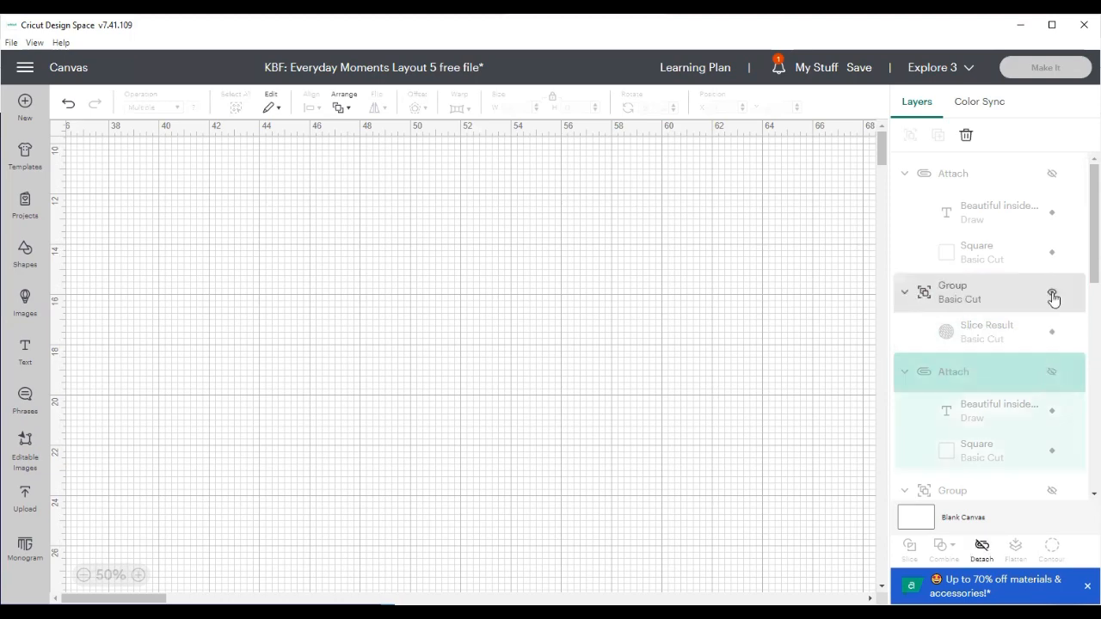
{"action": "left_click", "coordinate": [1052, 372]}
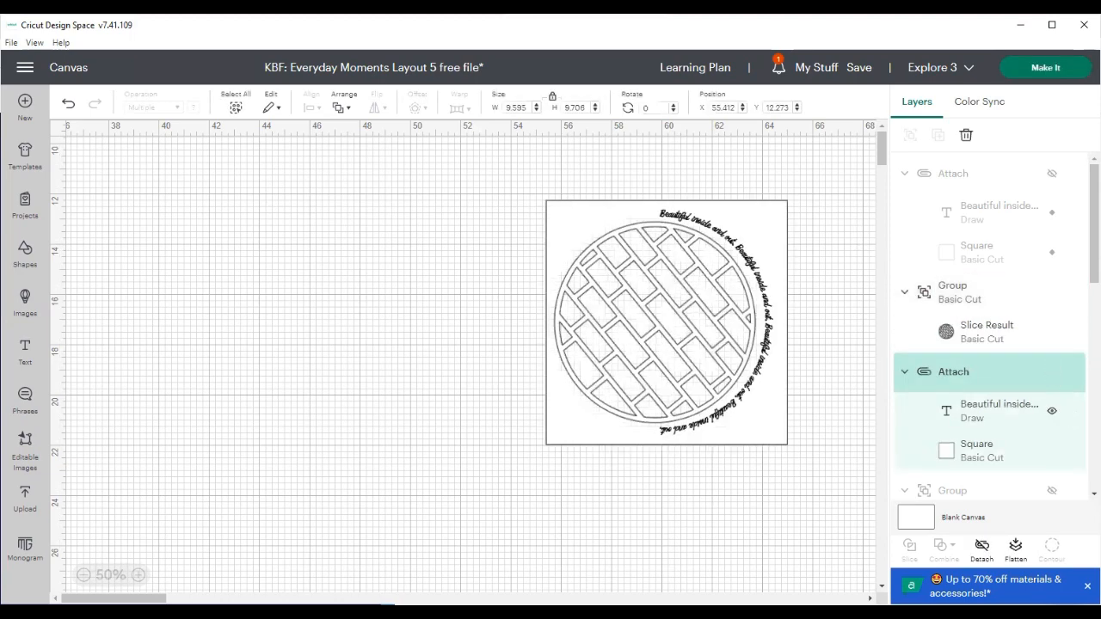
Step: Show the hidden group of palm leaves and flowers, and move the first broad green palm leaf to an empty canvas area
{"action": "scroll", "coordinate": [1070, 318], "scroll_direction": "down", "scroll_amount": 4}
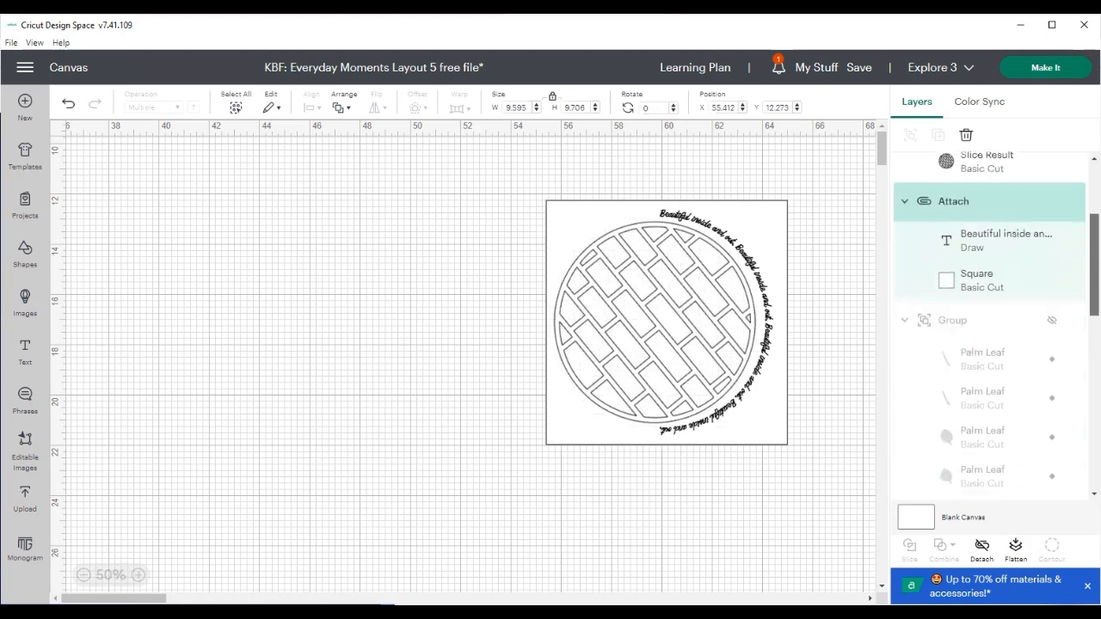
{"action": "left_click", "coordinate": [1069, 318]}
{"action": "scroll", "coordinate": [1070, 319], "scroll_direction": "down", "scroll_amount": 3}
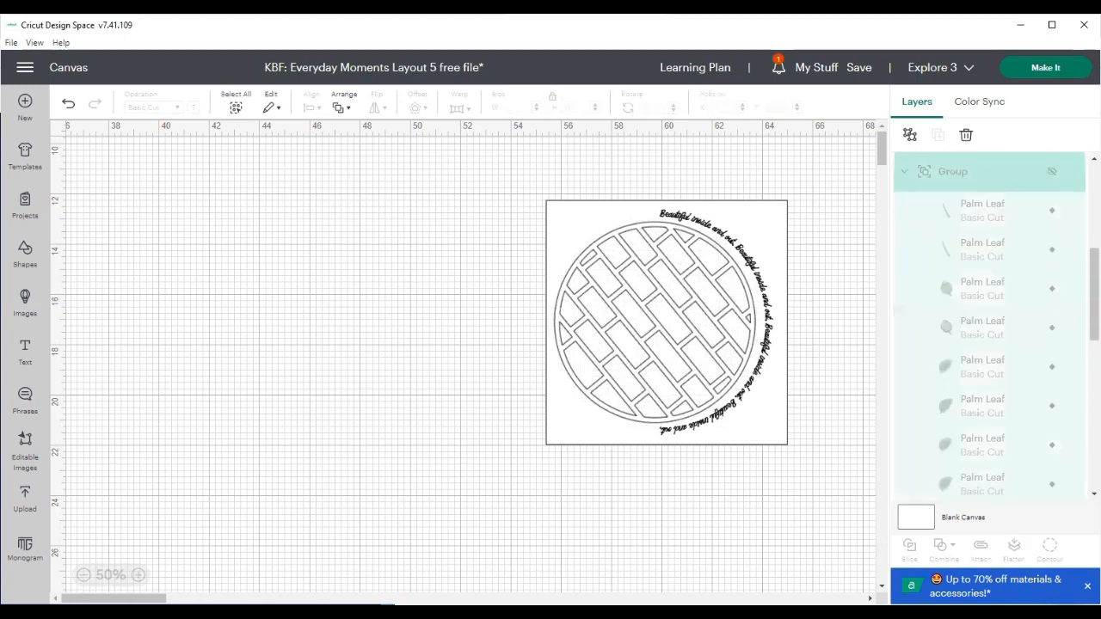
{"action": "left_click", "coordinate": [1051, 171]}
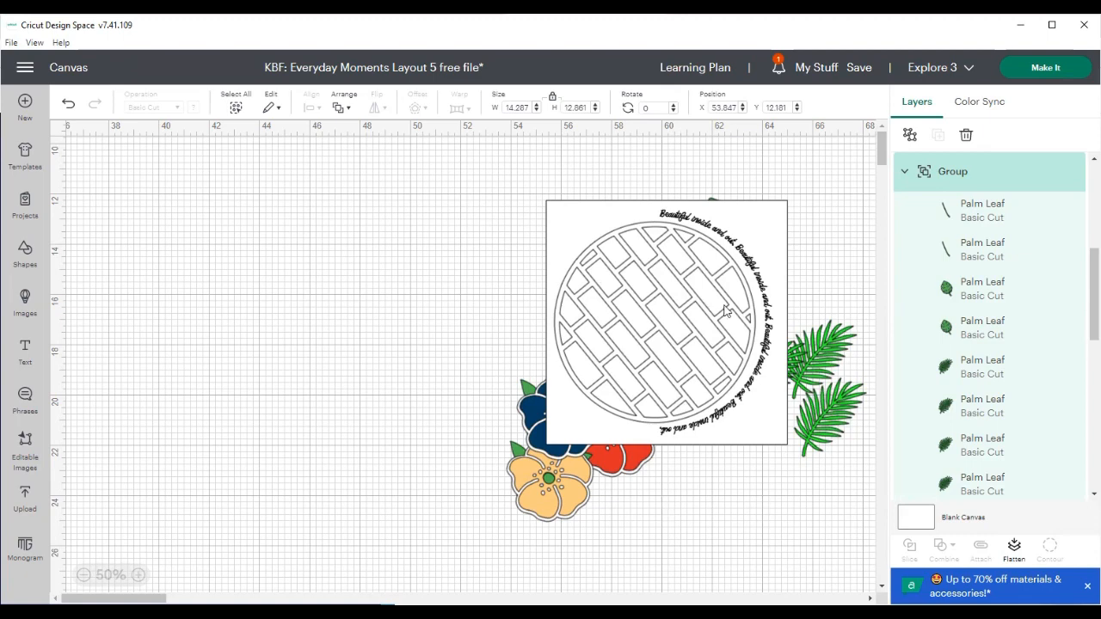
{"action": "left_click", "coordinate": [953, 288]}
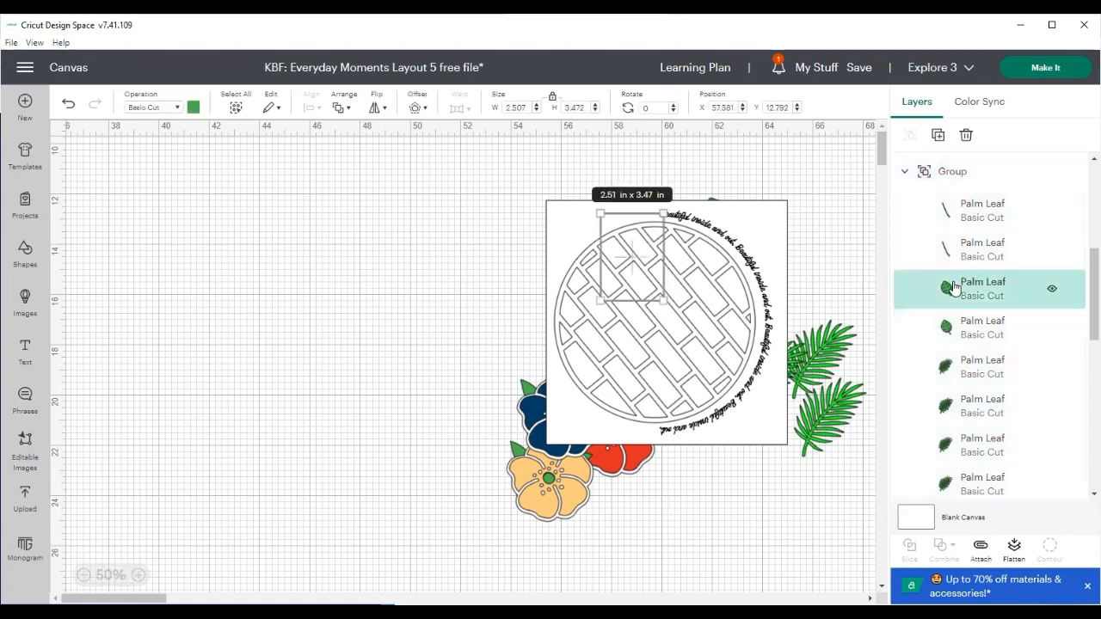
{"action": "left_click_drag", "start_coordinate": [647, 265], "coordinate": [367, 297]}
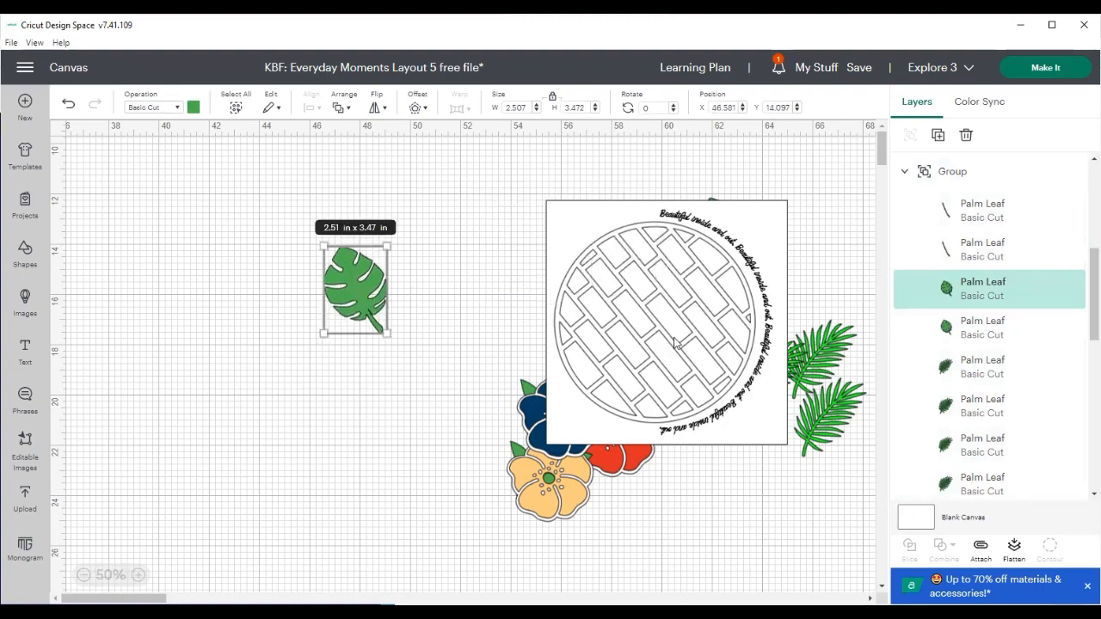
Step: Move the brick circle and the attached text square clear of the flowers and leaves, and nudge the whole leaf and flower group
{"action": "left_click_drag", "start_coordinate": [676, 343], "coordinate": [211, 361]}
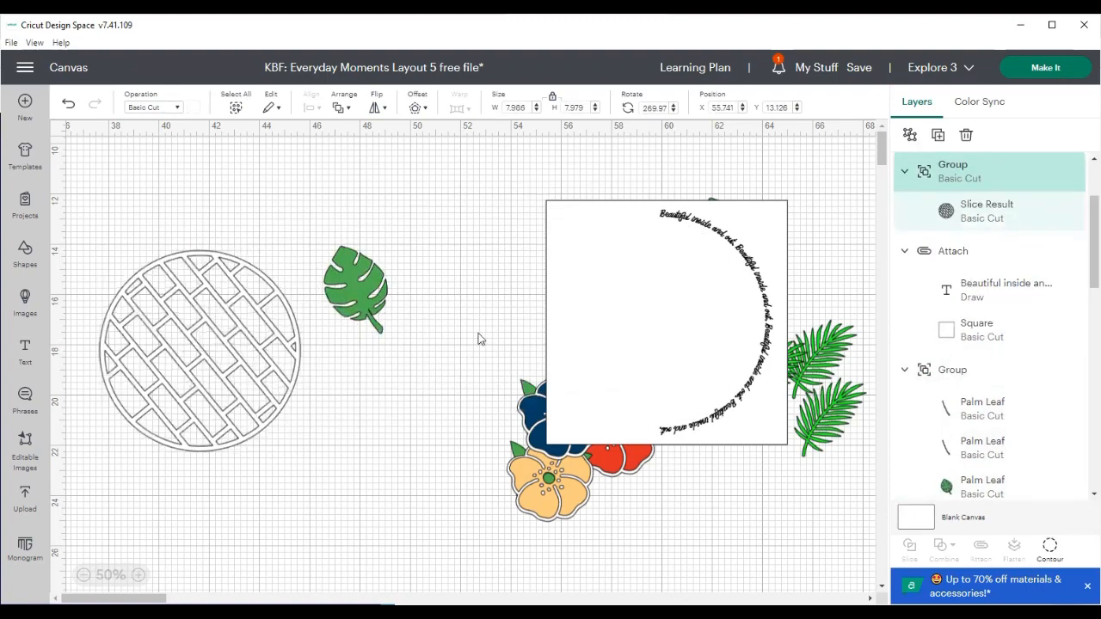
{"action": "left_click", "coordinate": [640, 351]}
{"action": "left_click_drag", "start_coordinate": [639, 351], "coordinate": [187, 404]}
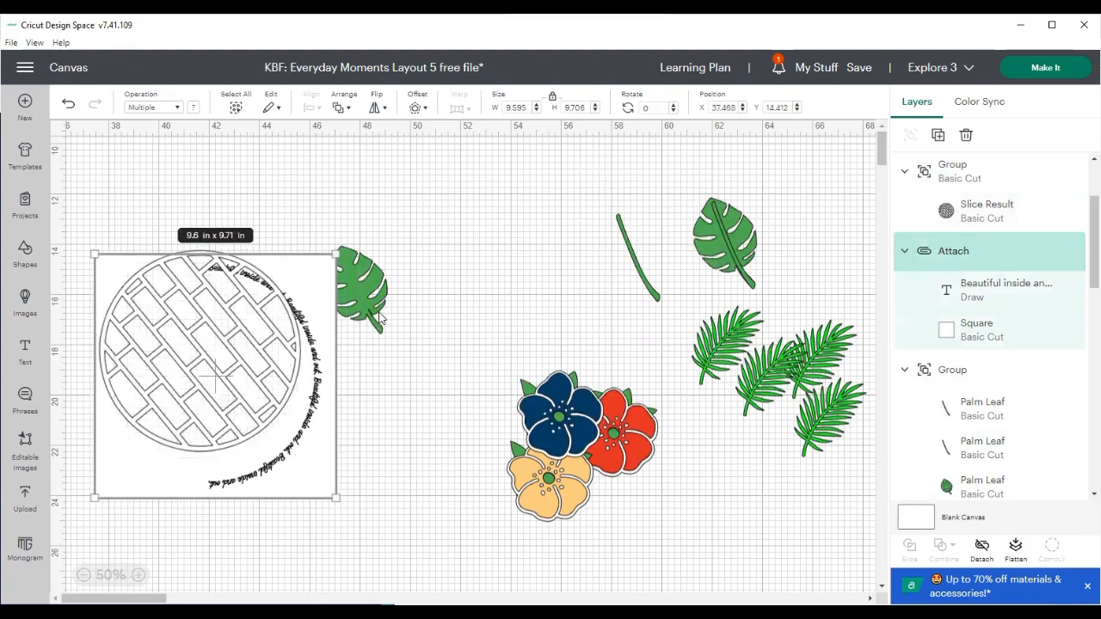
{"action": "mouse_move", "coordinate": [381, 317]}
{"action": "left_mouse_down"}
{"action": "mouse_move", "coordinate": [519, 323]}
{"action": "mouse_move", "coordinate": [383, 318]}
{"action": "left_mouse_up"}
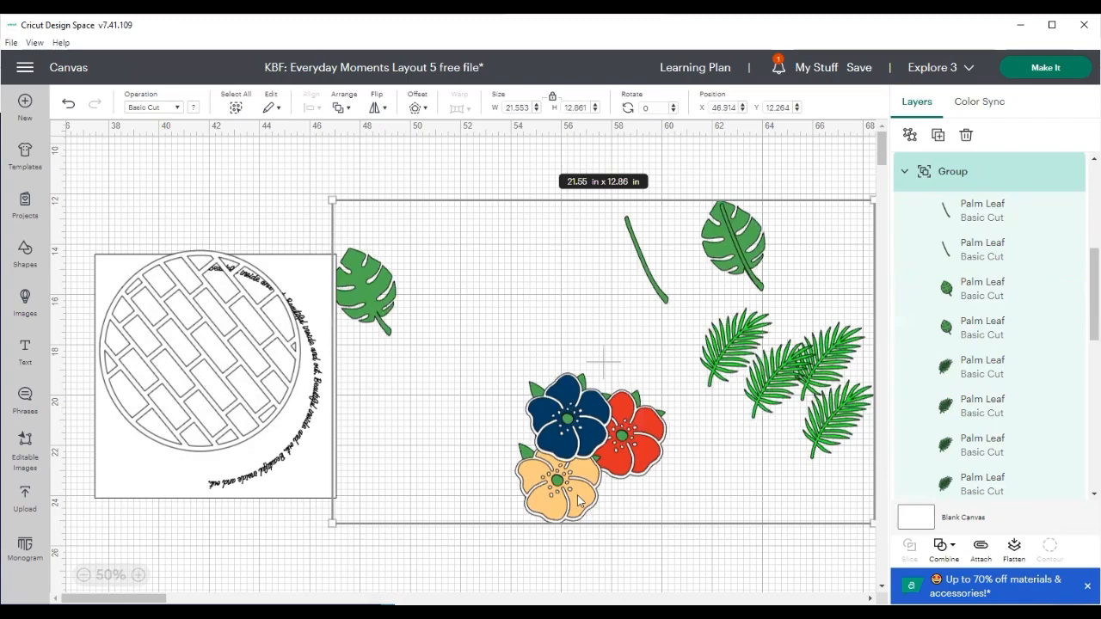